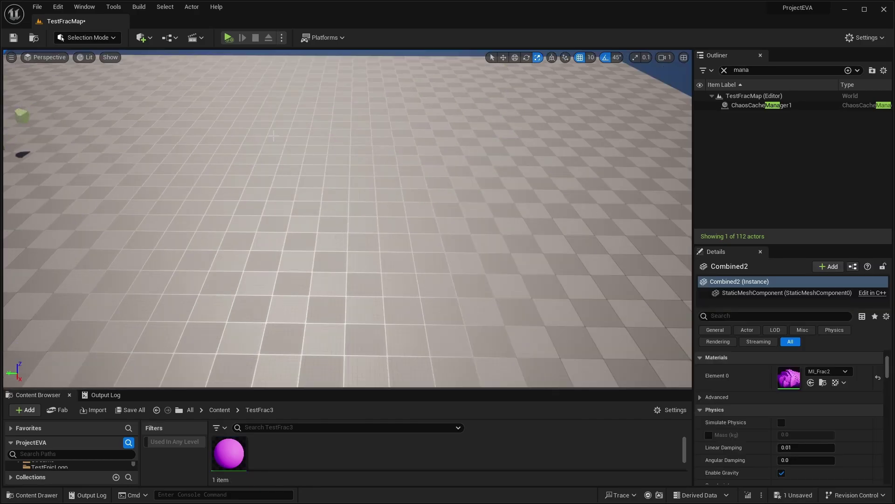
Create a static mesh box 400 wide, 1000 deep and 10 high on the floor in Modeling mode.
{"action": "left_click", "coordinate": [91, 39]}
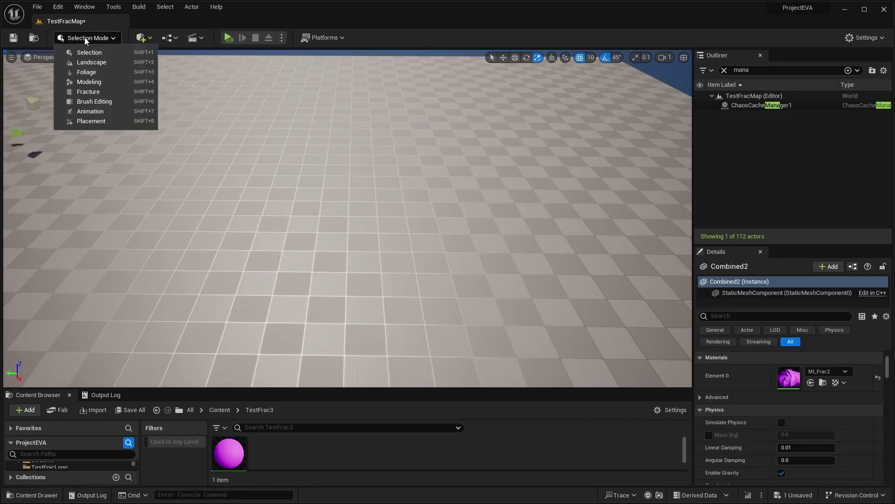
{"action": "left_click", "coordinate": [94, 83]}
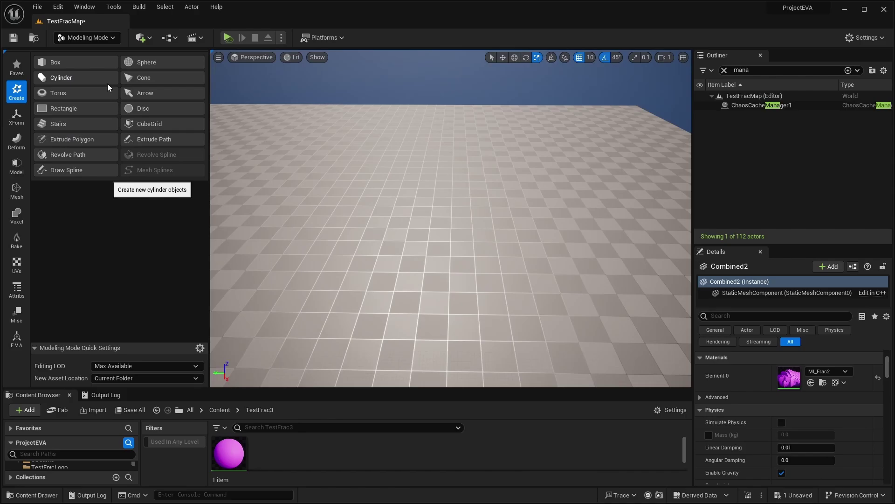
{"action": "left_click", "coordinate": [55, 64]}
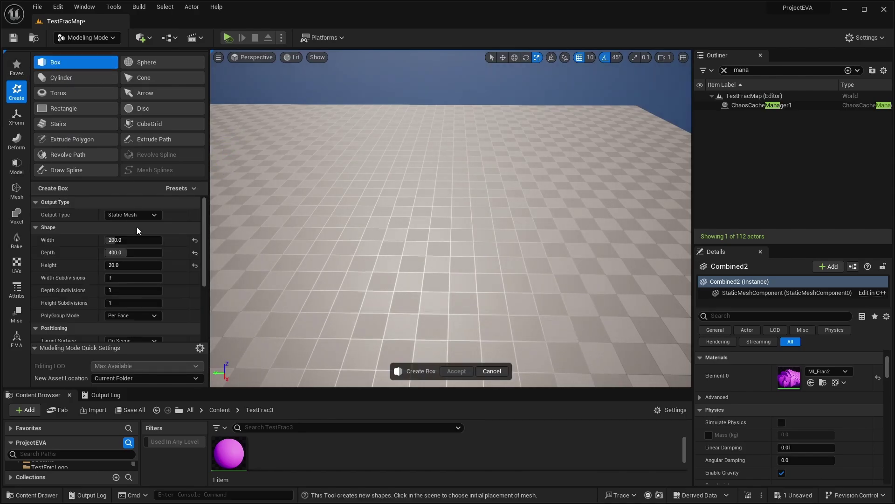
{"action": "left_click", "coordinate": [140, 241]}
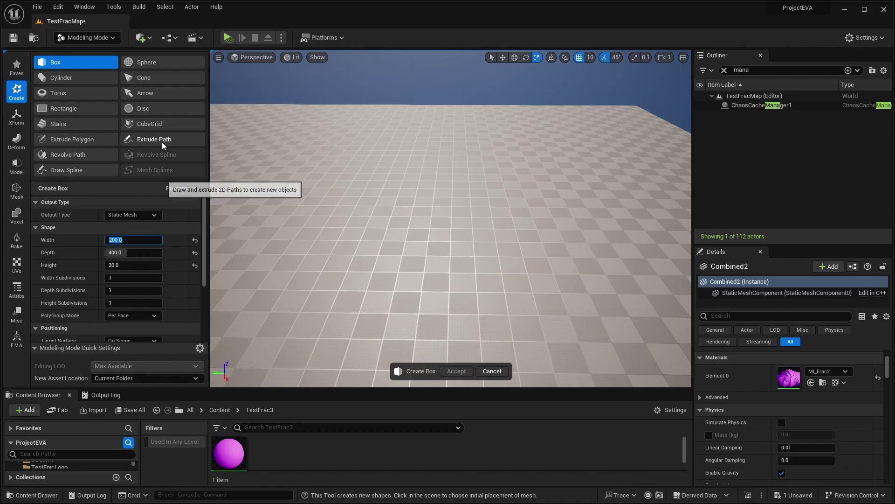
{"action": "type", "text": "400"}
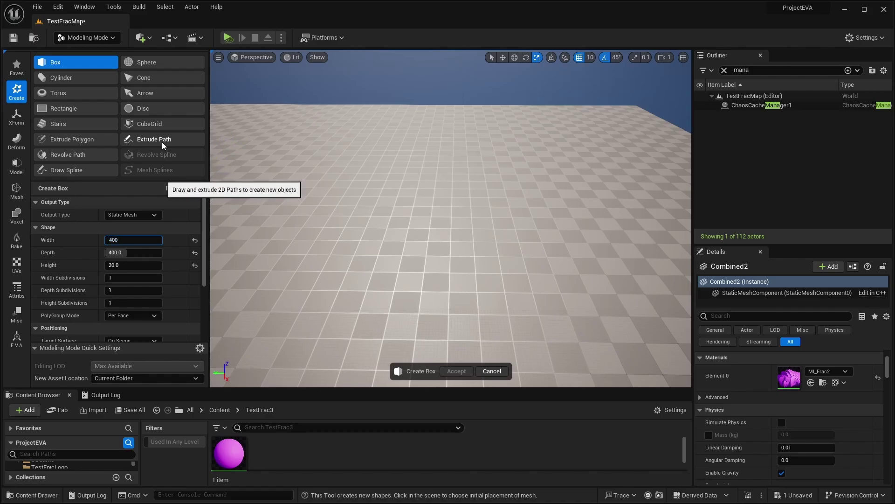
{"action": "key", "text": "Tab"}
{"action": "type", "text": "1000"}
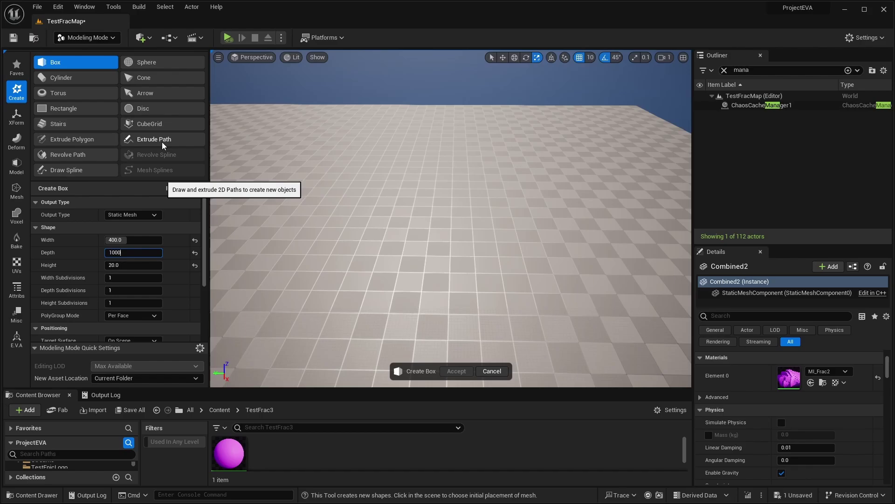
{"action": "left_click", "coordinate": [128, 267]}
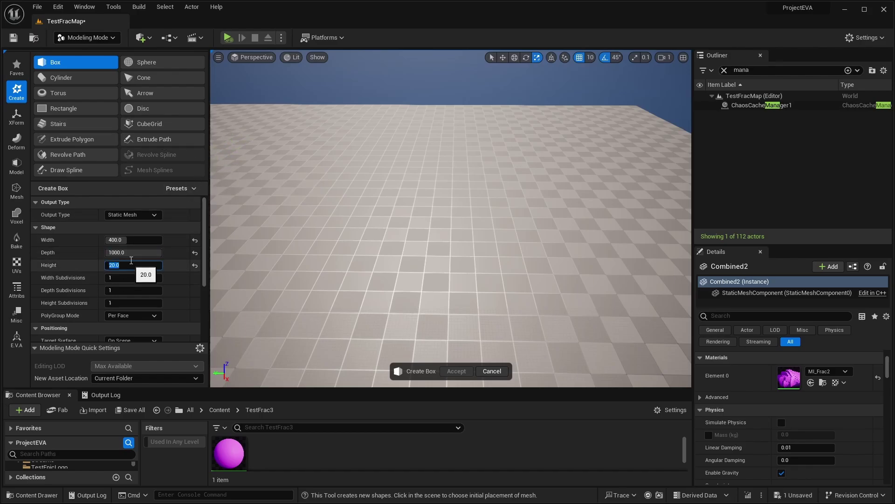
{"action": "type", "text": "10"}
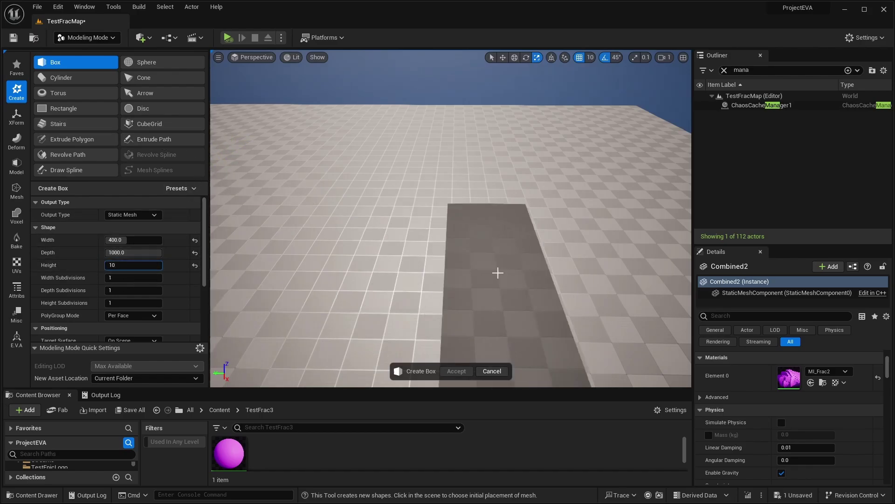
{"action": "key", "text": "Return"}
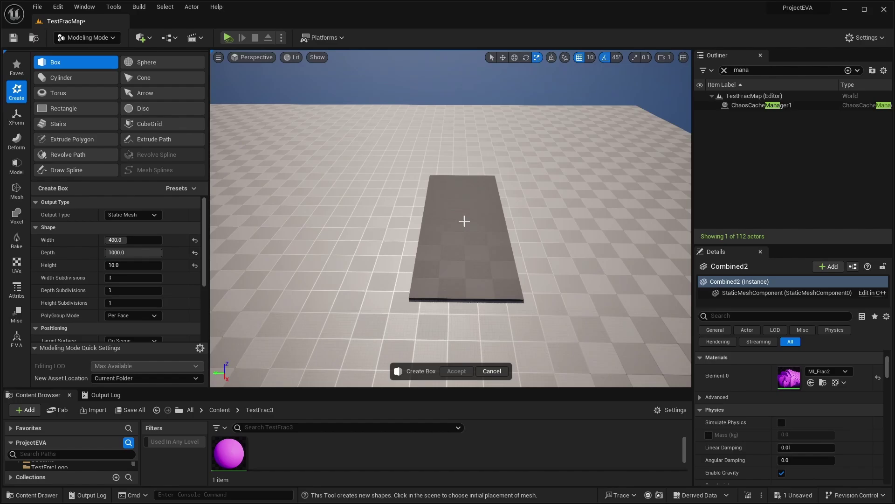
{"action": "left_click", "coordinate": [464, 221]}
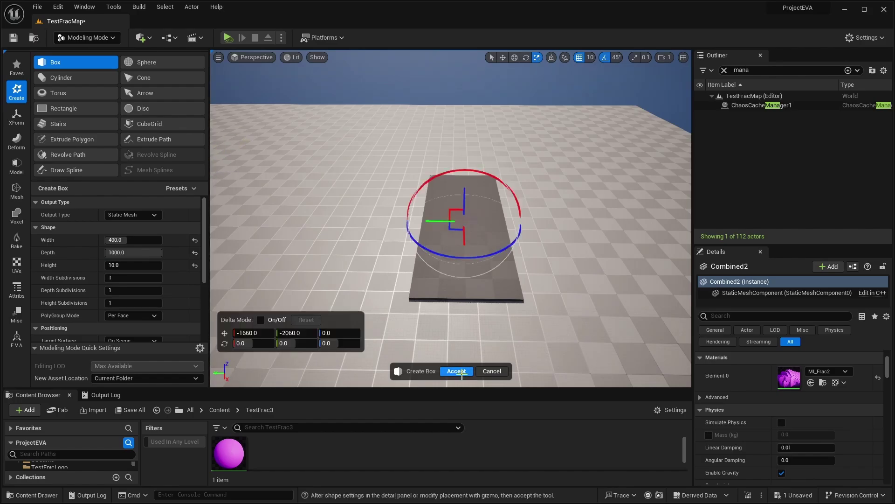
{"action": "left_click", "coordinate": [457, 372]}
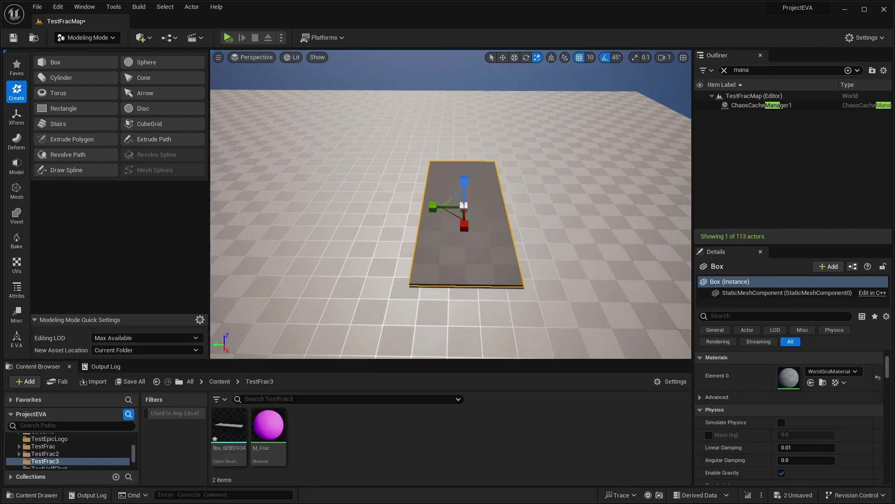
Rename the new box's static mesh asset in the TestFrac3 folder as SM_FracBox.
{"action": "left_click", "coordinate": [229, 428]}
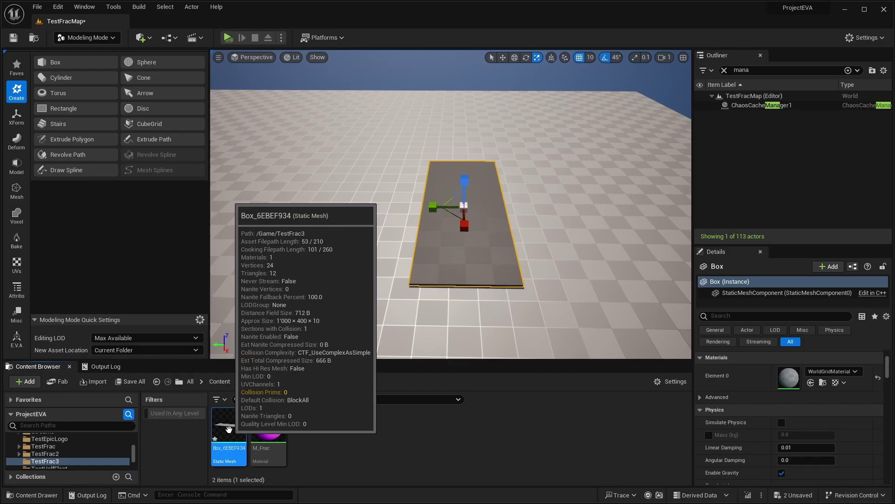
{"action": "key", "text": "F2"}
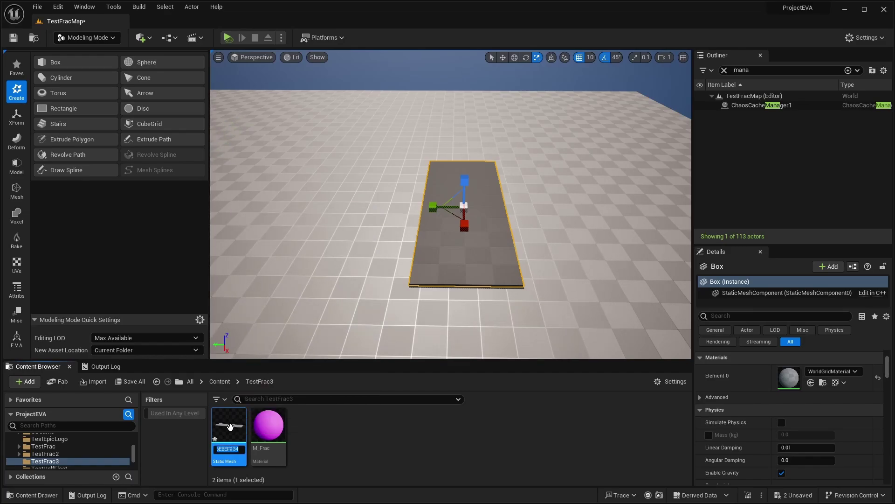
{"action": "type", "text": "SNM"}
{"action": "type", "text": "_FracBox"}
{"action": "key", "text": "Return"}
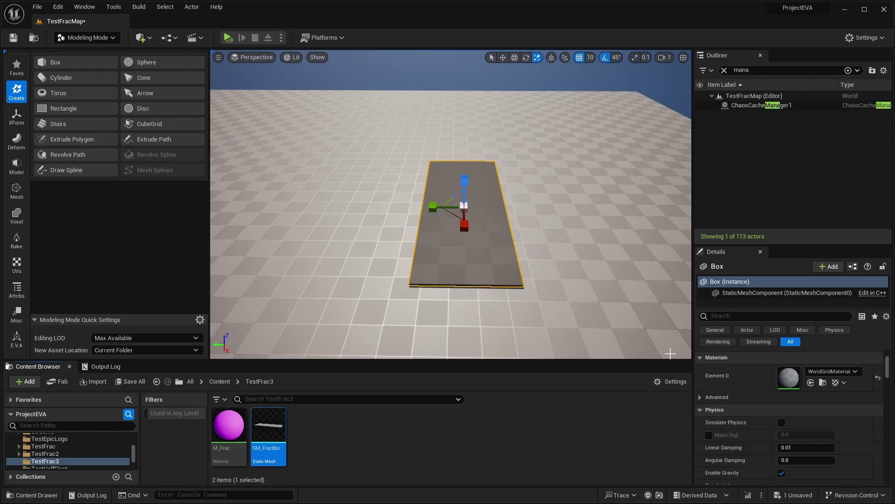
Generate a geometry collection named GC_FracBox from the box in Fracture mode, and check its asset subfolder.
{"action": "left_click", "coordinate": [103, 39]}
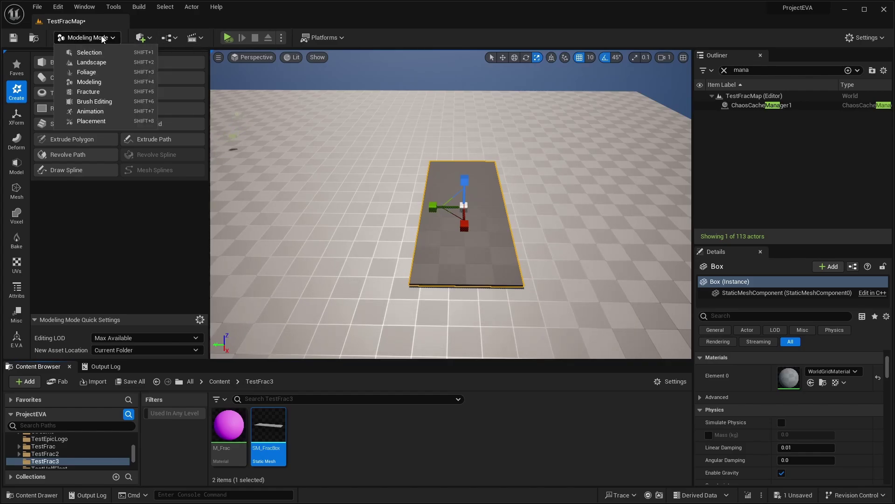
{"action": "left_click", "coordinate": [96, 91]}
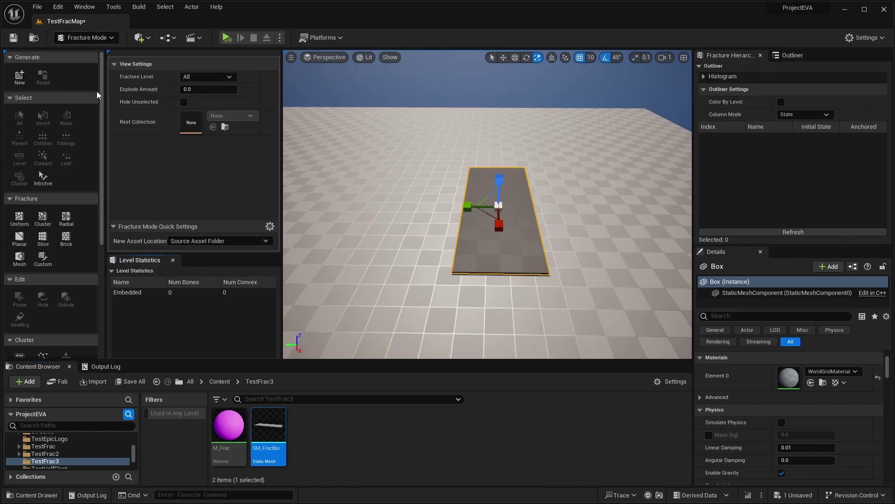
{"action": "left_click", "coordinate": [19, 78]}
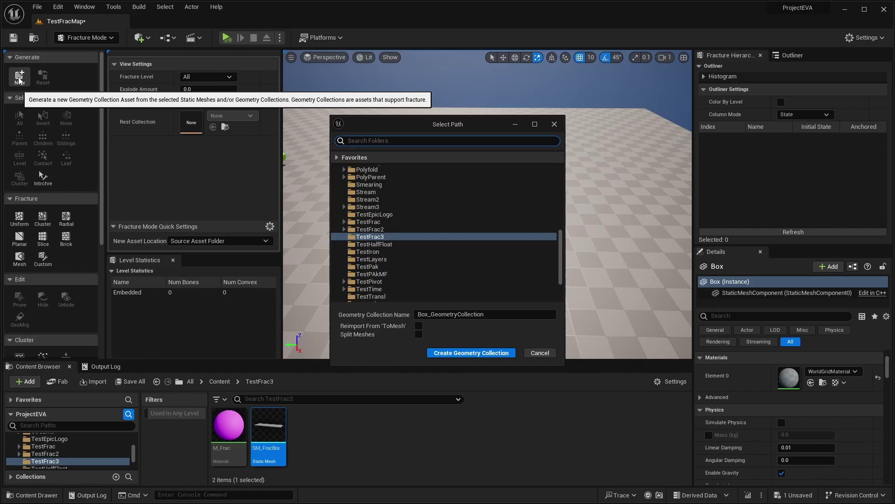
{"action": "left_click", "coordinate": [490, 317]}
{"action": "type", "text": "GC_FracBox"}
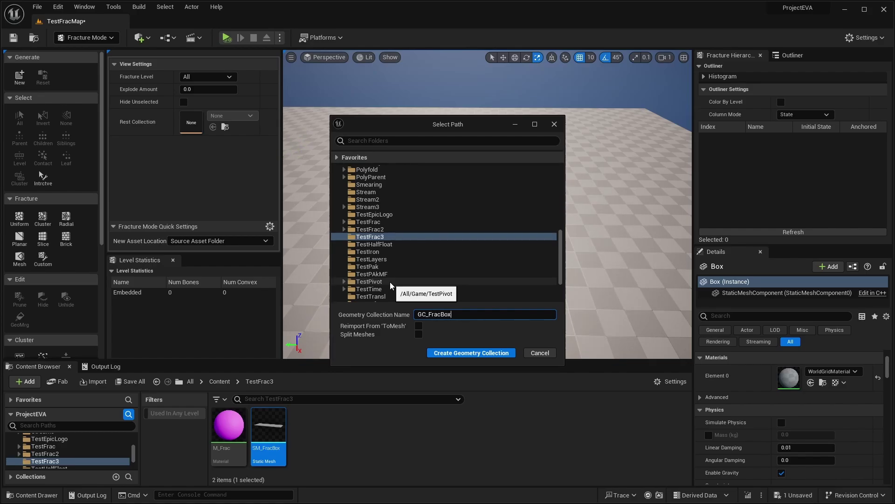
{"action": "left_click", "coordinate": [472, 353]}
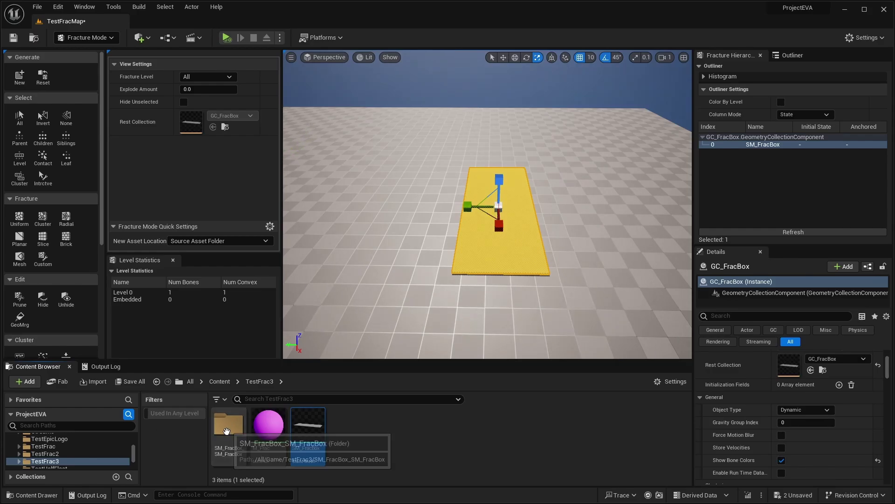
{"action": "double_click", "coordinate": [228, 425]}
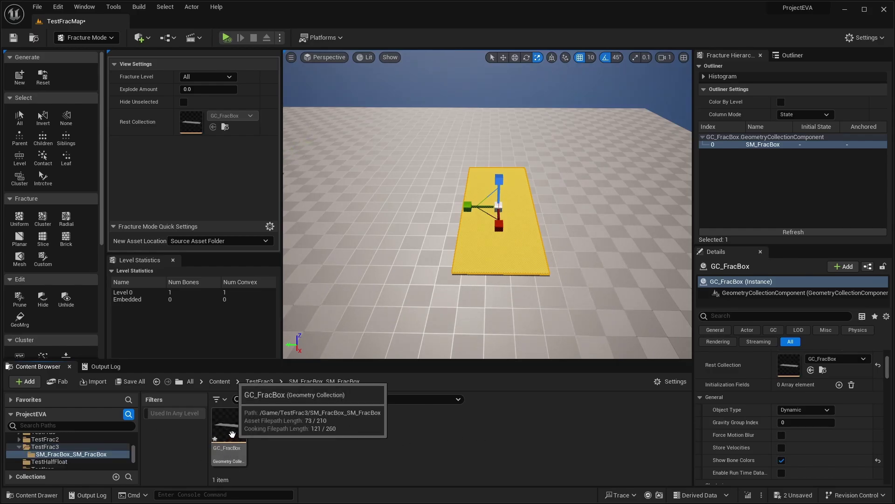
{"action": "left_click", "coordinate": [260, 381]}
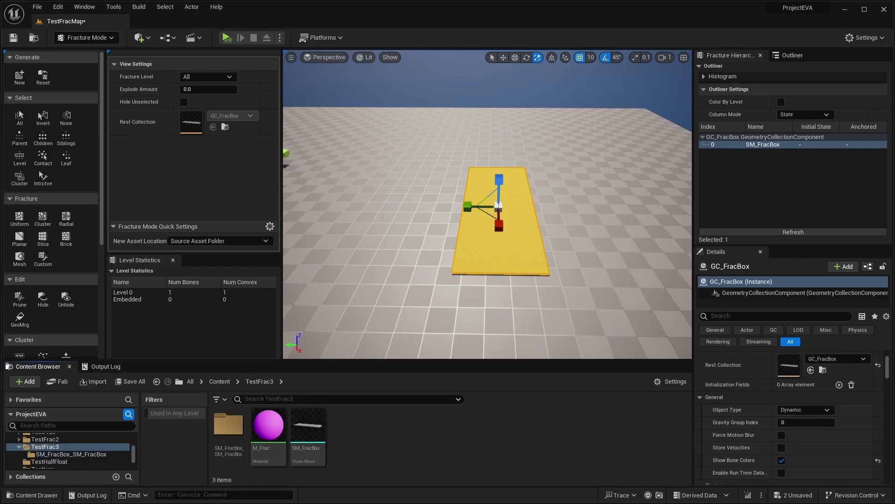
Fracture the box with Uniform Voronoi, setting the maximum Voronoi sites to 100.
{"action": "left_click", "coordinate": [20, 217]}
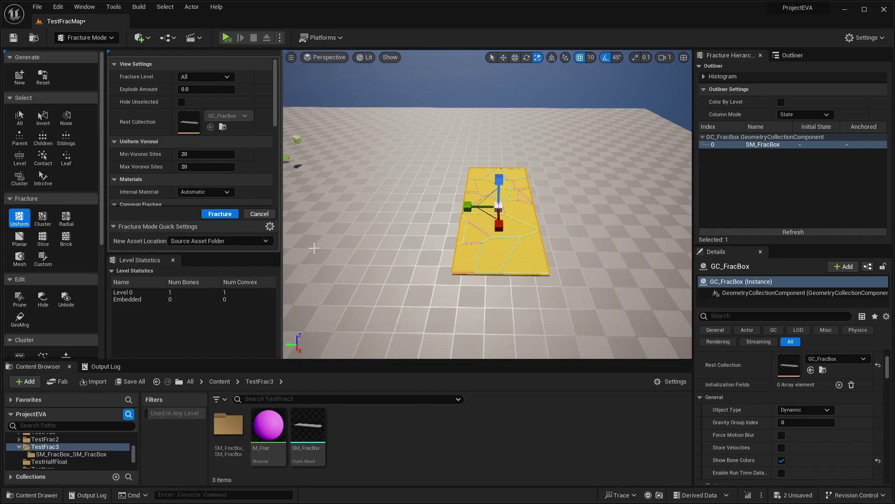
{"action": "key", "text": "w"}
{"action": "right_click_drag", "start_coordinate": [487, 204], "coordinate": [484, 195]}
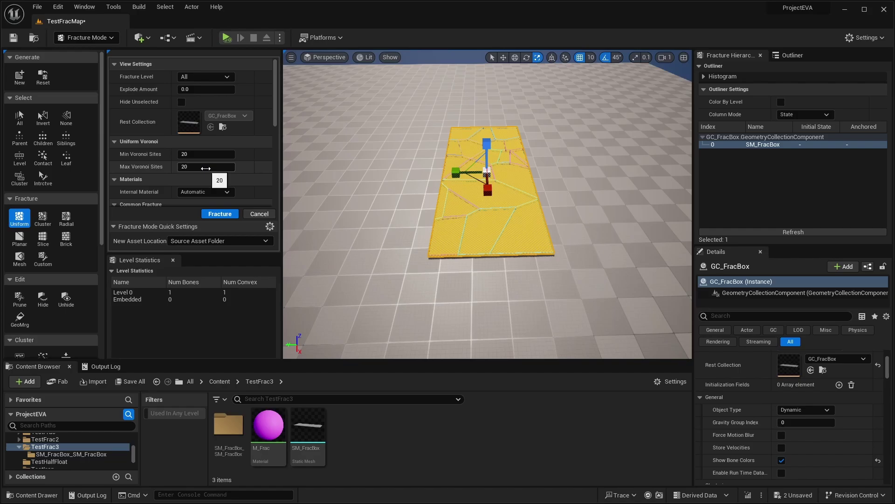
{"action": "left_click", "coordinate": [205, 168]}
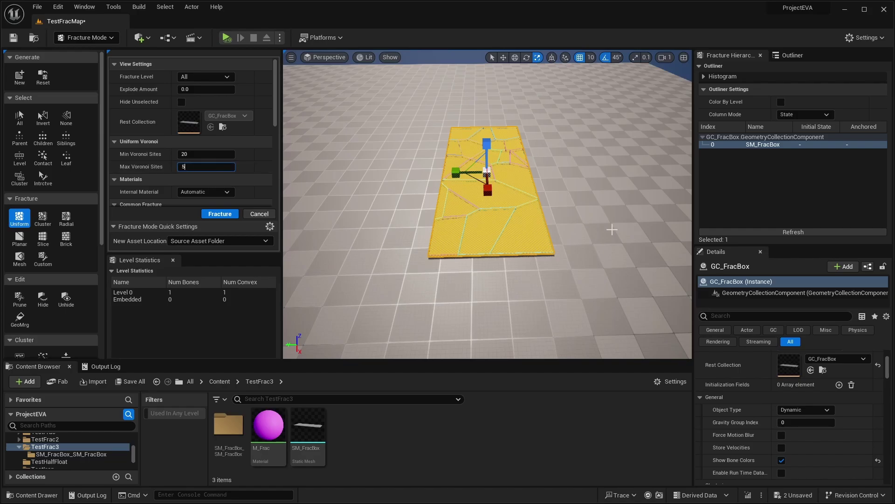
{"action": "key", "text": "Return"}
{"action": "key", "text": "Return"}
{"action": "mouse_move", "coordinate": [566, 213]}
{"action": "right_mouse_down"}
{"action": "mouse_move", "coordinate": [578, 206]}
{"action": "mouse_move", "coordinate": [579, 228]}
{"action": "mouse_move", "coordinate": [571, 196]}
{"action": "mouse_move", "coordinate": [567, 210]}
{"action": "right_mouse_up"}
{"action": "left_click", "coordinate": [220, 213]}
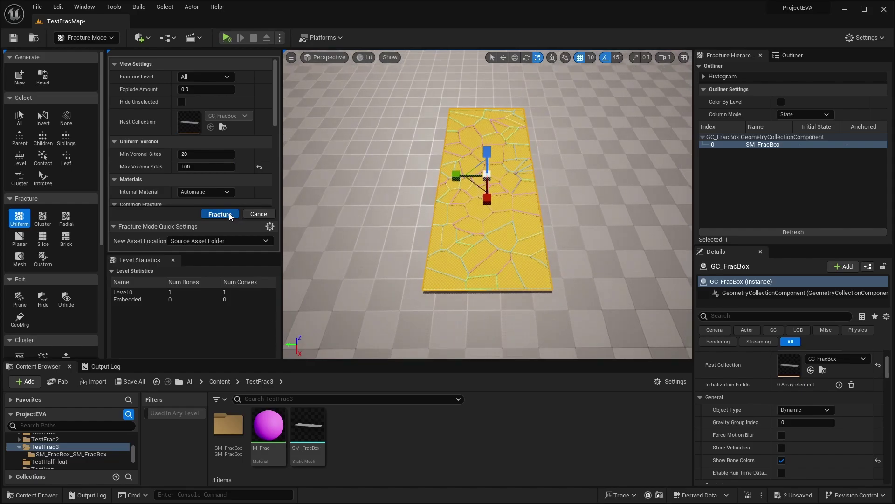
{"action": "right_click_drag", "start_coordinate": [335, 199], "coordinate": [354, 203]}
{"action": "key", "text": "w"}
{"action": "key", "text": "s"}
{"action": "right_click_drag", "start_coordinate": [600, 242], "coordinate": [583, 237]}
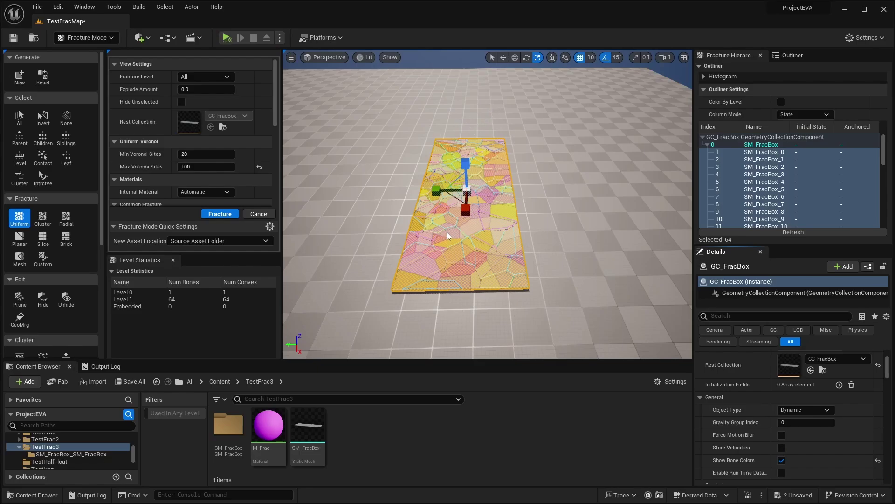
Convert the fractured pieces to separate static meshes with ToMesh, using the base name SM_GC_FracBox.
{"action": "scroll", "coordinate": [26, 231], "scroll_direction": "down", "scroll_amount": 5}
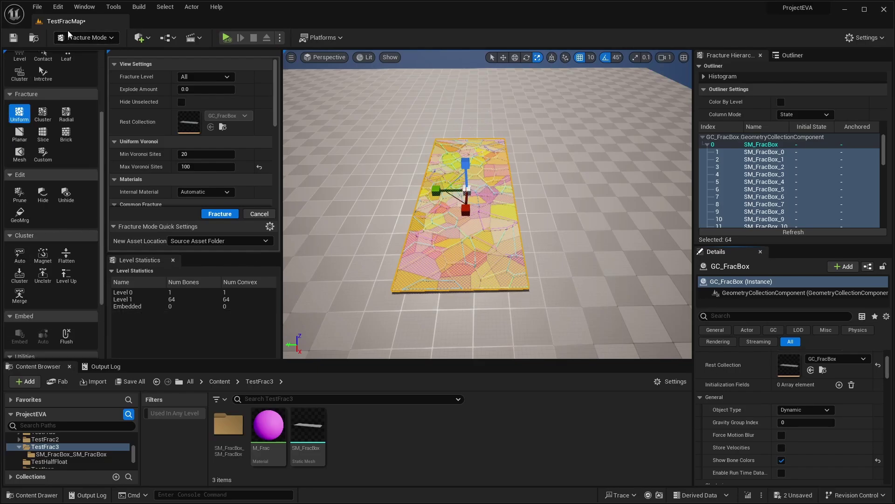
{"action": "scroll", "coordinate": [55, 198], "scroll_direction": "down", "scroll_amount": 4}
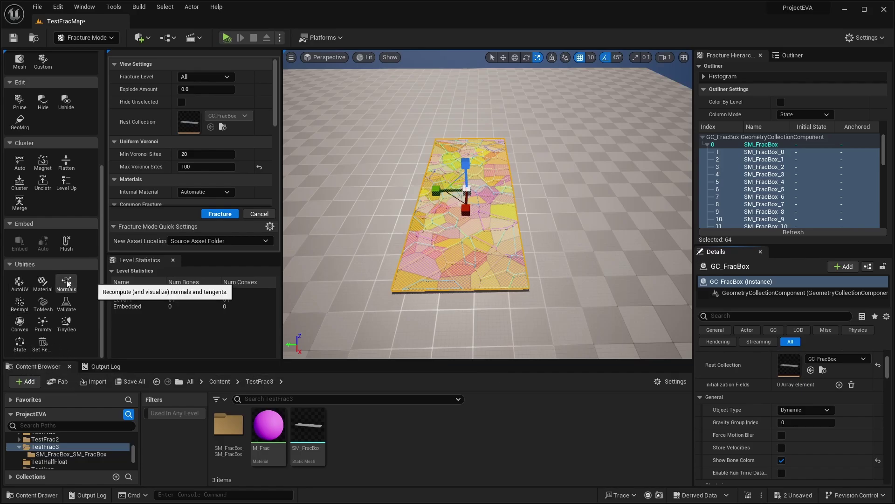
{"action": "left_click", "coordinate": [44, 304]}
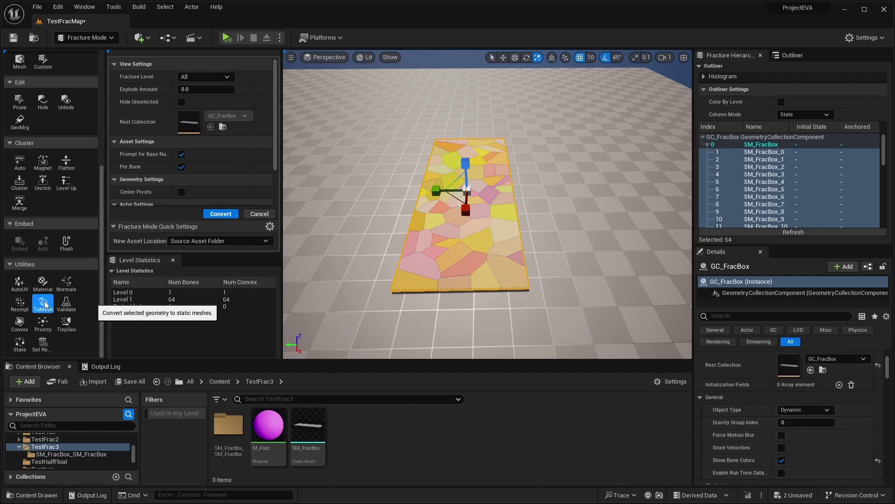
{"action": "left_click", "coordinate": [228, 214]}
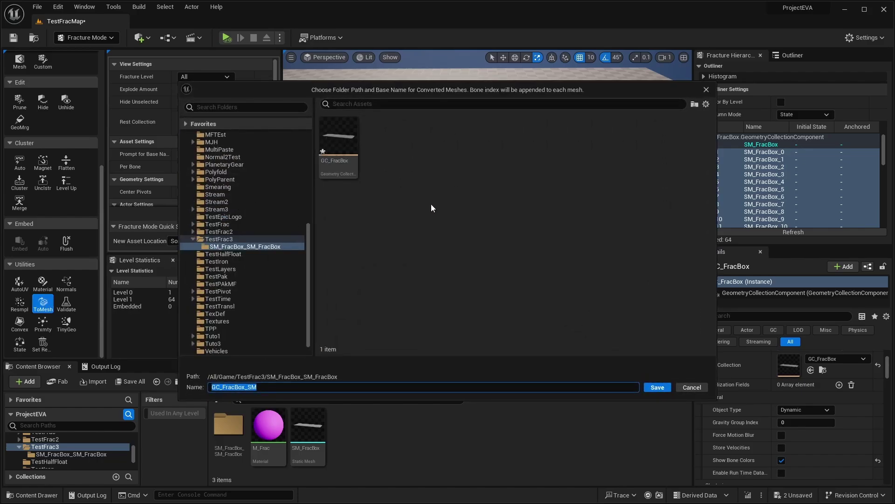
{"action": "key", "text": "Right"}
{"action": "key", "text": "BackSpace"}
{"action": "key", "text": "BackSpace"}
{"action": "key", "text": "BackSpace"}
{"action": "type", "text": "SM_"}
{"action": "left_click", "coordinate": [658, 387]}
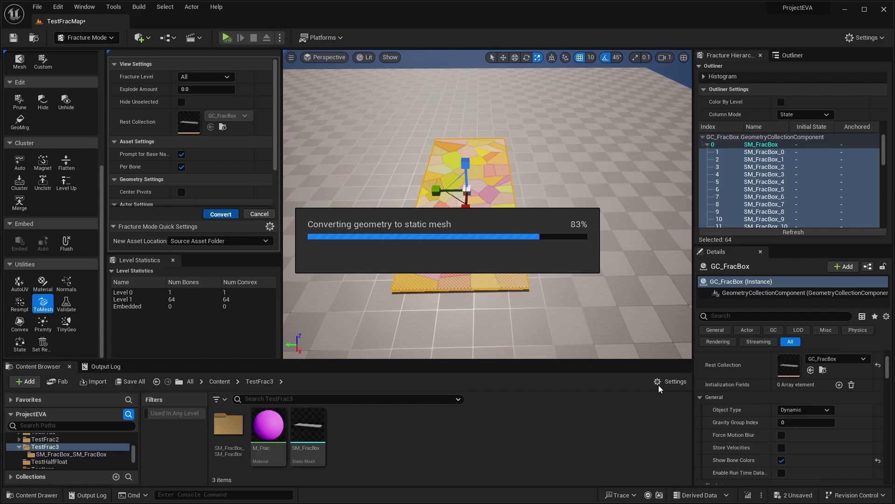
{"action": "left_click", "coordinate": [472, 353]}
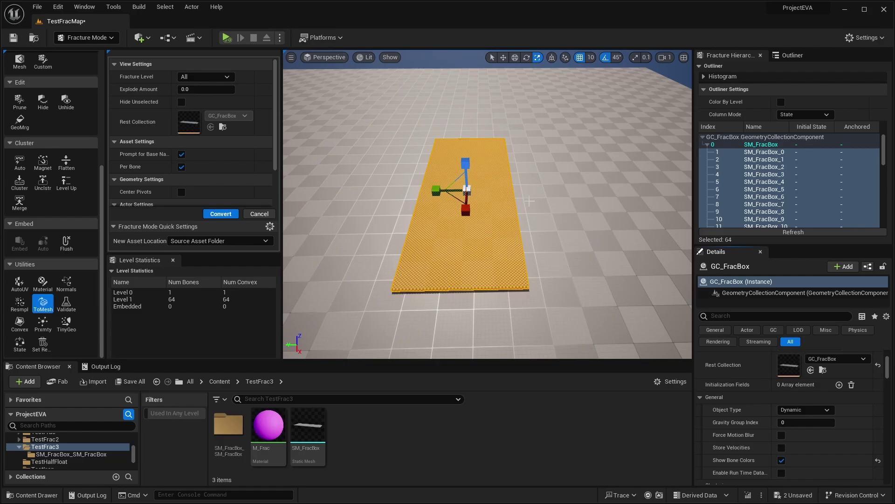
Clear the Outliner's search filter and locate GC_FracBox and the converted mesh actors.
{"action": "left_click", "coordinate": [796, 56]}
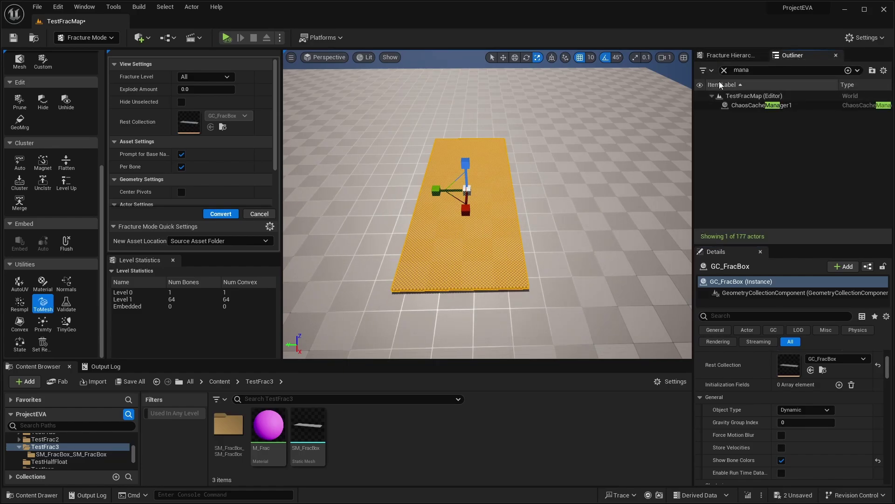
{"action": "left_click", "coordinate": [724, 70]}
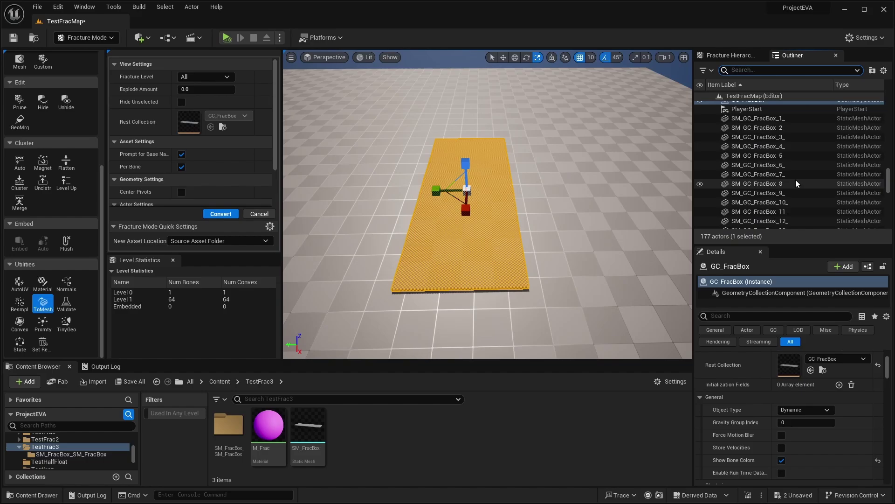
{"action": "scroll", "coordinate": [795, 180], "scroll_direction": "down", "scroll_amount": 1}
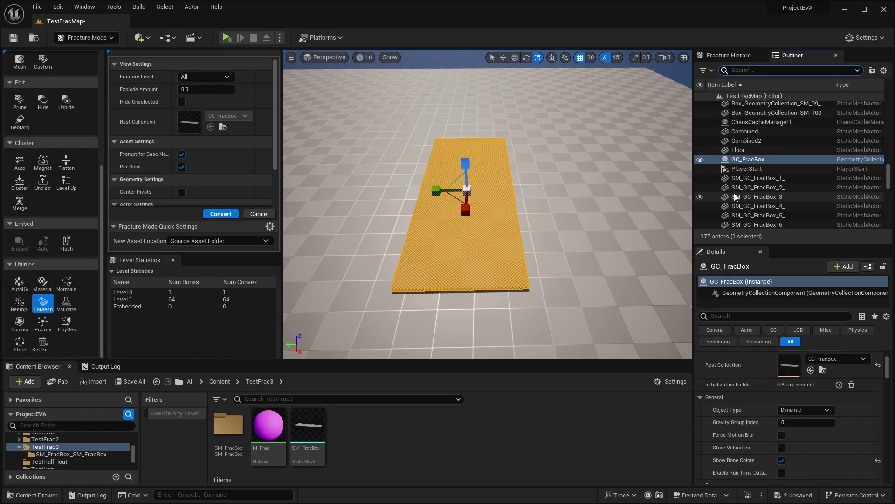
Select all the converted pieces from SM_GC_FracBox_1_ to SM_GC_FracBox_64_ and move them sideways, clear of the geometry collection.
{"action": "left_click", "coordinate": [758, 177]}
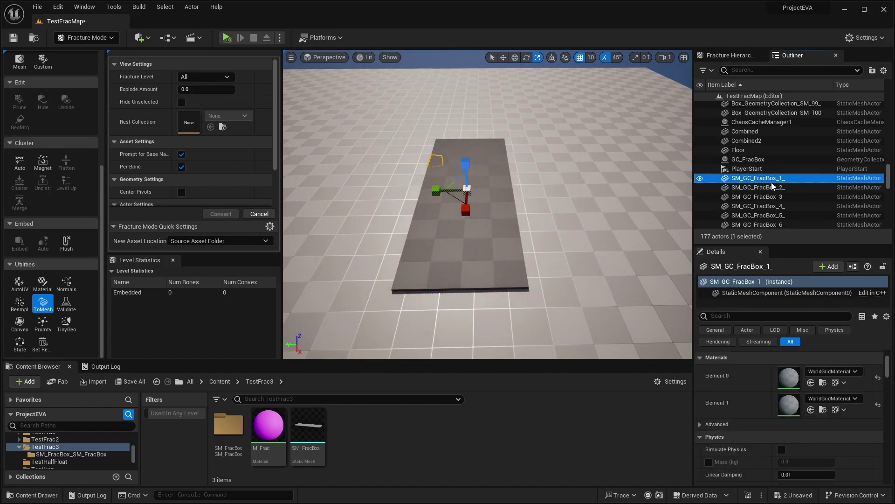
{"action": "scroll", "coordinate": [799, 184], "scroll_direction": "down", "scroll_amount": 15}
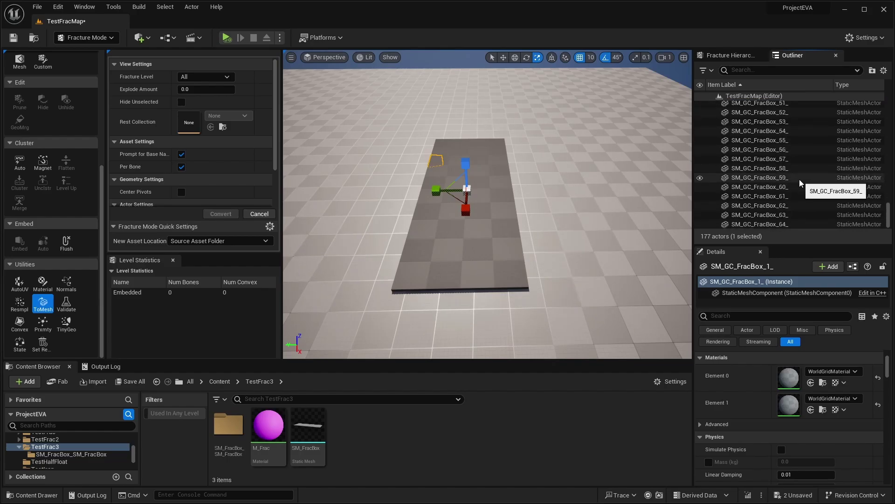
{"action": "scroll", "coordinate": [779, 224], "scroll_direction": "down", "scroll_amount": 1}
{"action": "left_click", "coordinate": [779, 225], "text": "shift"}
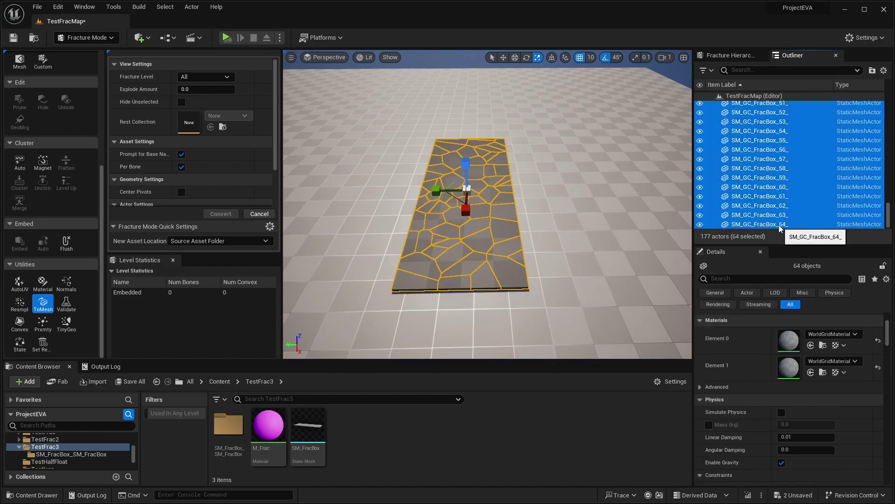
{"action": "key", "text": "w"}
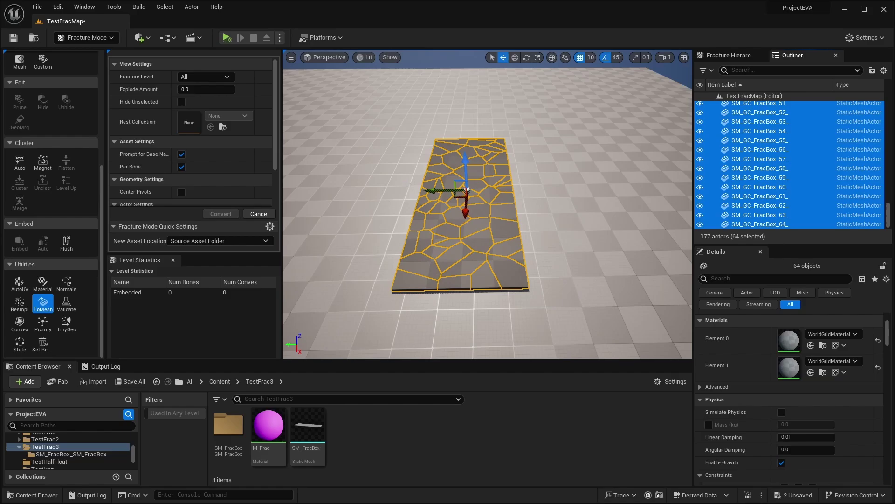
{"action": "left_click_drag", "start_coordinate": [437, 189], "coordinate": [554, 187]}
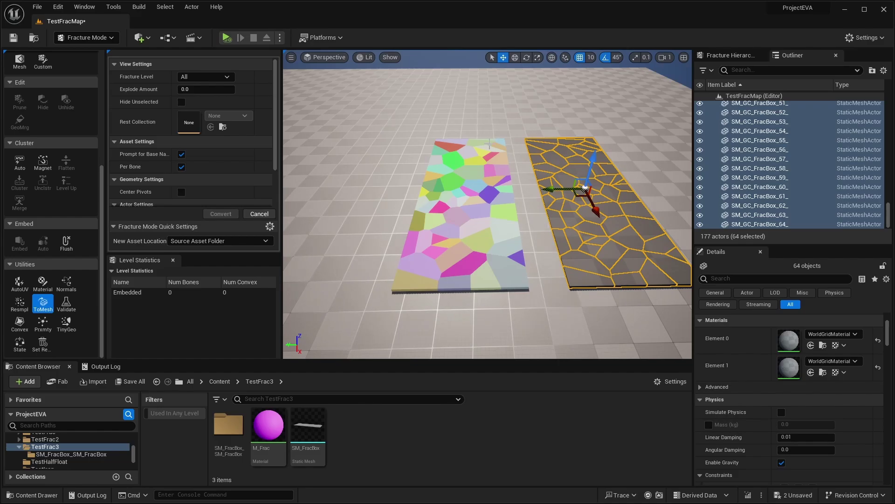
Merge the selected pieces into one new object in Modeling mode, deleting the input meshes.
{"action": "left_click", "coordinate": [86, 38]}
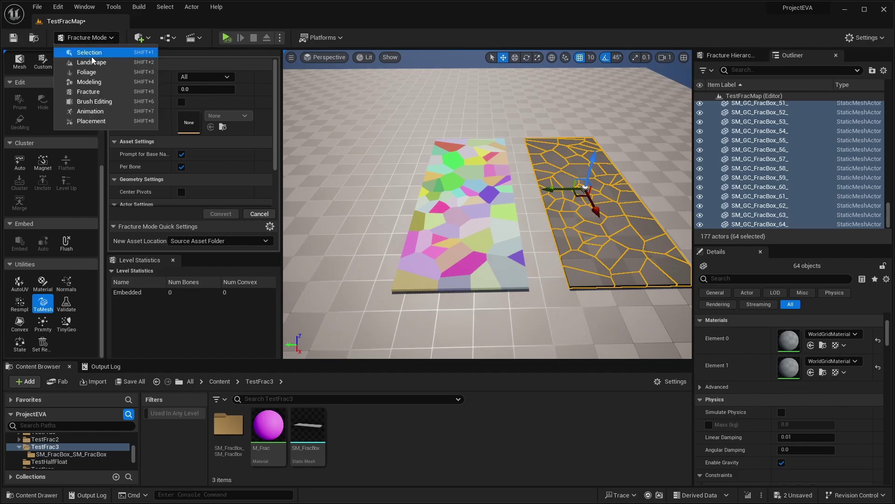
{"action": "left_click", "coordinate": [91, 81]}
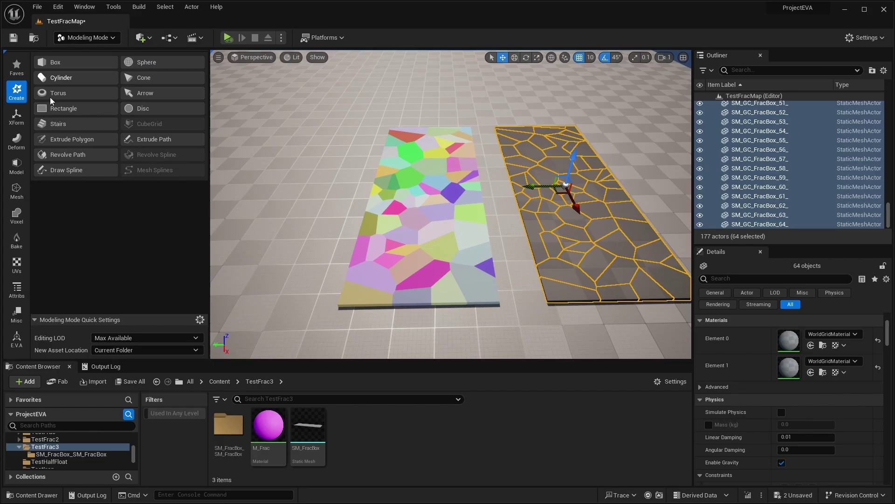
{"action": "left_click", "coordinate": [18, 117]}
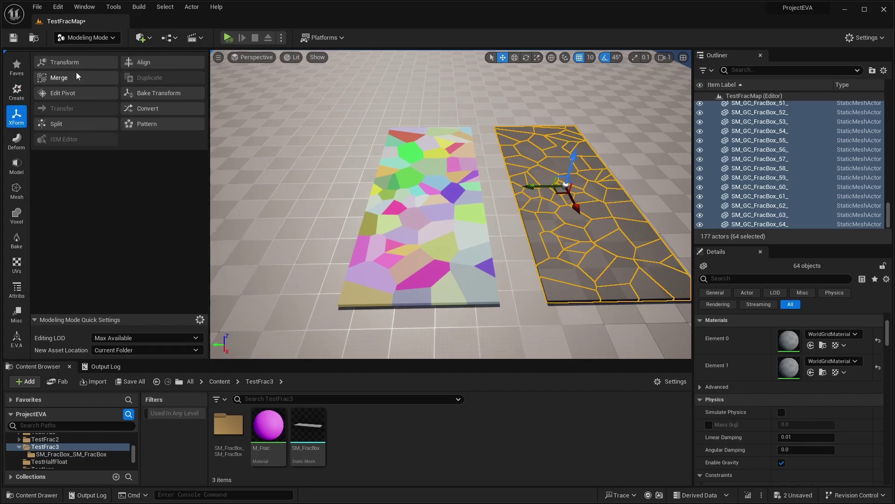
{"action": "left_click", "coordinate": [60, 78]}
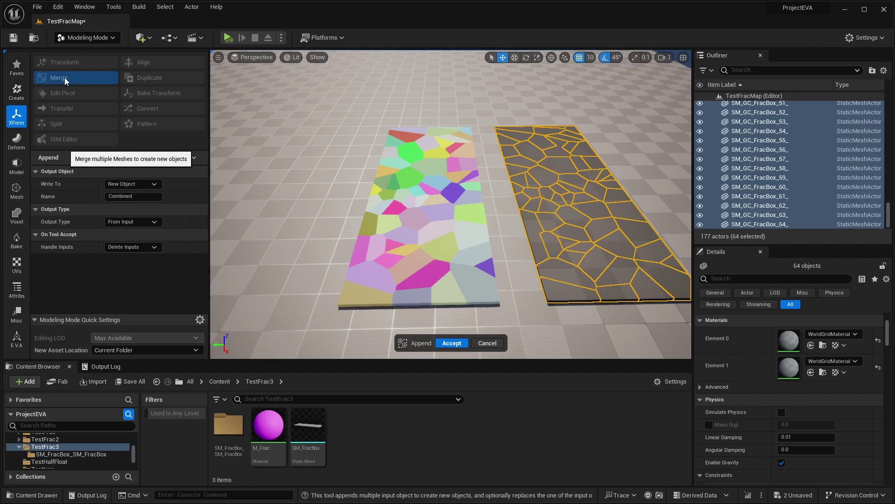
{"action": "left_click", "coordinate": [453, 343]}
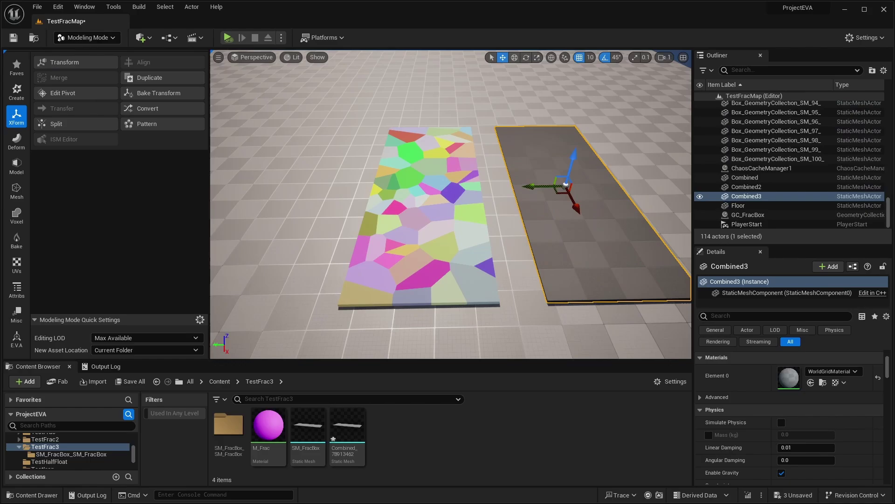
Move the merged mesh slightly farther away from the fractured geometry collection.
{"action": "key", "text": "d"}
{"action": "right_click_drag", "start_coordinate": [478, 236], "coordinate": [478, 236]}
{"action": "key", "text": "w"}
{"action": "key", "text": "s"}
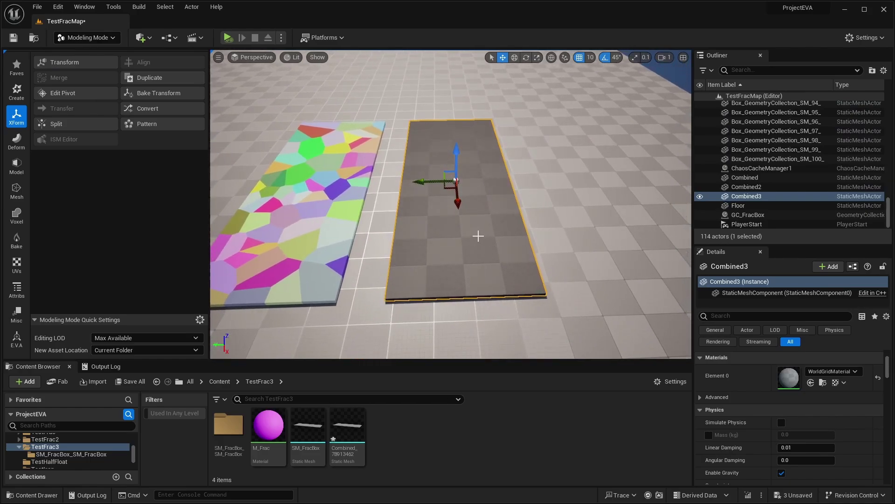
{"action": "left_click_drag", "start_coordinate": [422, 182], "coordinate": [441, 182]}
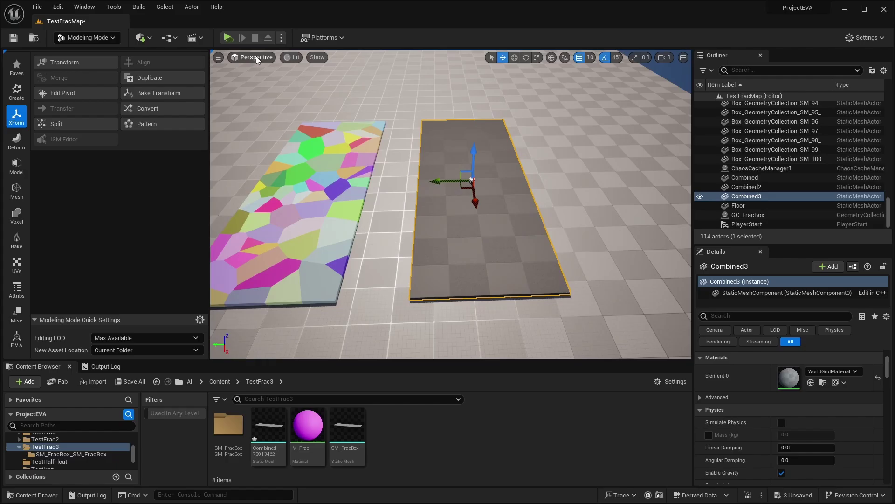
Examine the merged mesh's fracture edges in Wireframe view from several angles, and return to Lit view.
{"action": "left_click", "coordinate": [287, 59]}
{"action": "left_click", "coordinate": [330, 102]}
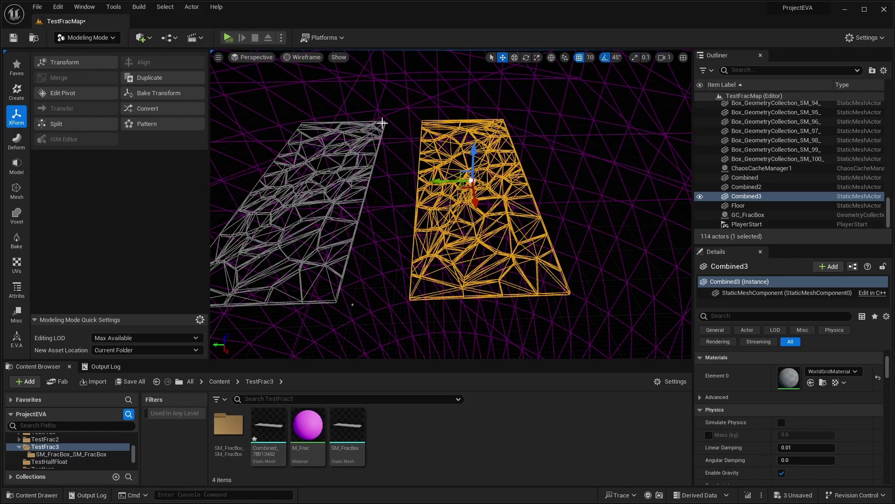
{"action": "key", "text": "w"}
{"action": "right_click_drag", "start_coordinate": [382, 123], "coordinate": [382, 63]}
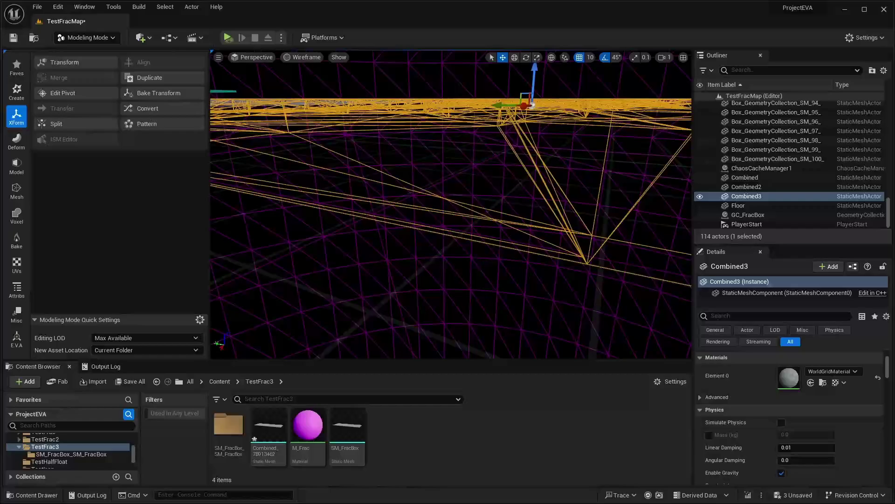
{"action": "right_click_drag", "start_coordinate": [387, 182], "coordinate": [397, 236]}
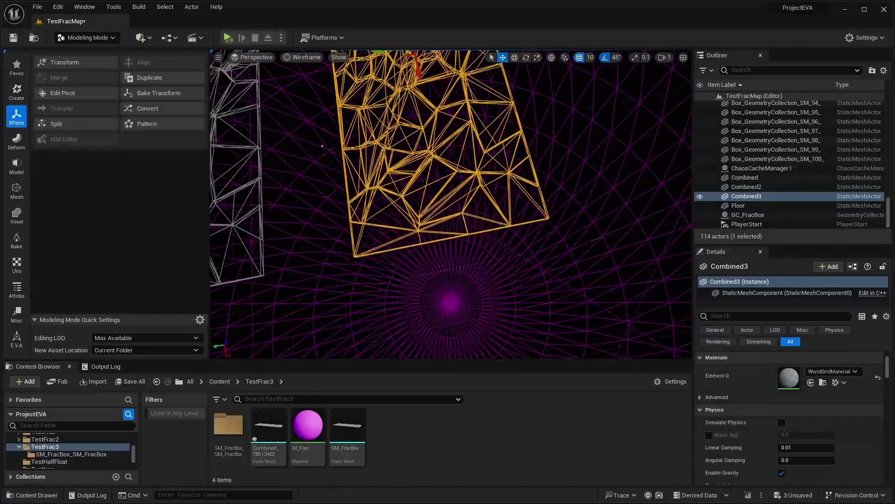
{"action": "key", "text": "w"}
{"action": "right_click_drag", "start_coordinate": [462, 187], "coordinate": [443, 148]}
{"action": "key", "text": "s"}
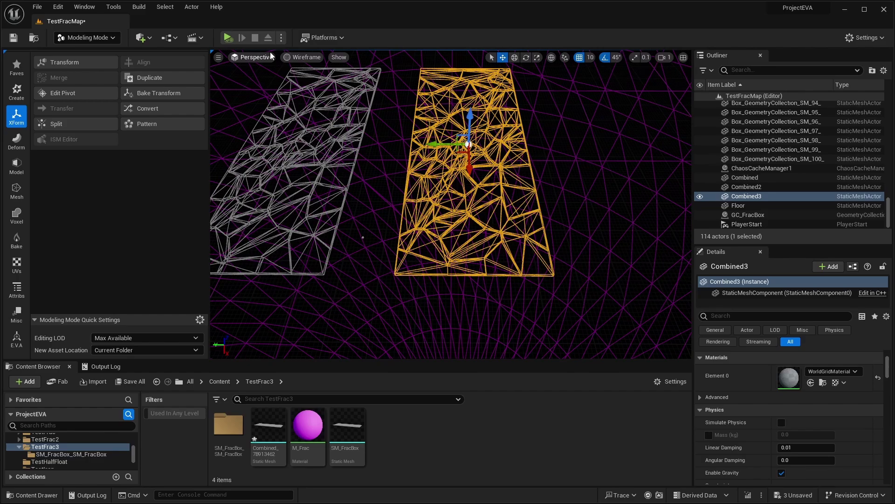
{"action": "left_click", "coordinate": [306, 57]}
{"action": "left_click", "coordinate": [315, 83]}
{"action": "right_click_drag", "start_coordinate": [552, 188], "coordinate": [555, 161]}
{"action": "key", "text": "s"}
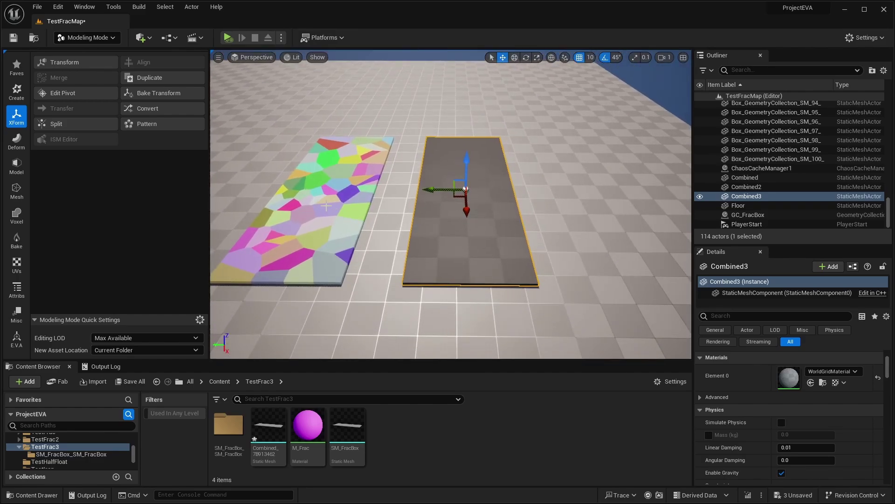
Hide the GC_FracBox geometry collection and select the merged mesh Combined3.
{"action": "left_click", "coordinate": [328, 190]}
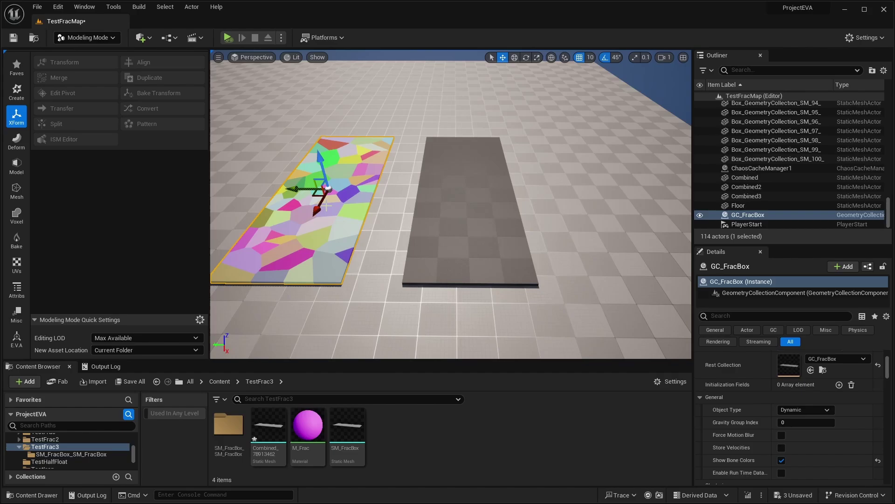
{"action": "key", "text": "h"}
{"action": "left_click", "coordinate": [467, 210]}
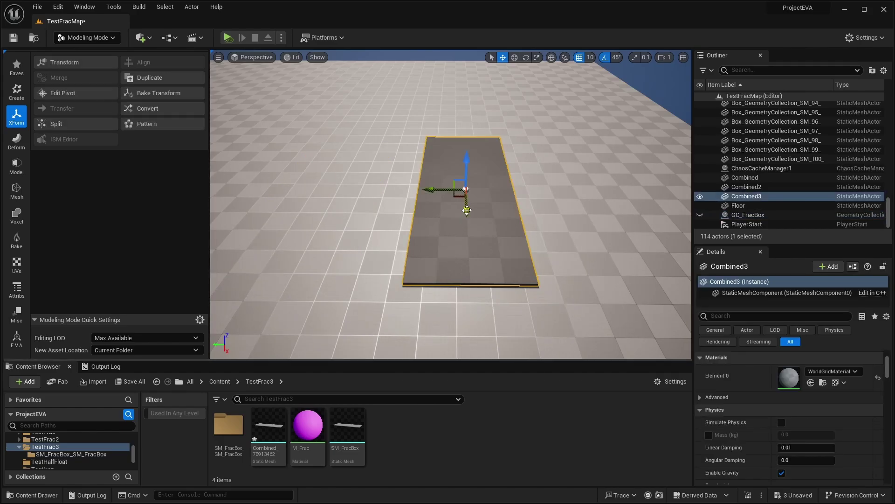
Rename the merged static mesh asset in the TestFrac3 folder as SM_FracBox2.
{"action": "left_click", "coordinate": [266, 423]}
{"action": "key", "text": "F2"}
{"action": "type", "text": "SM"}
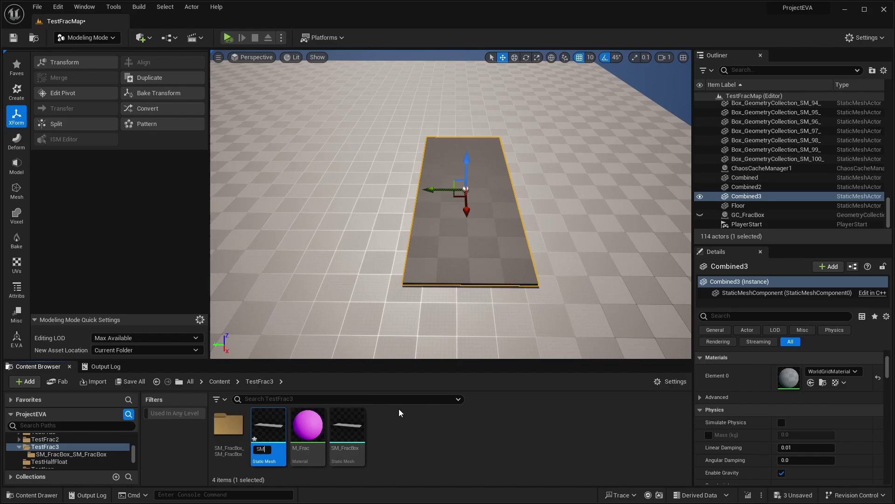
{"action": "type", "text": "_FracBox2"}
{"action": "key", "text": "Return"}
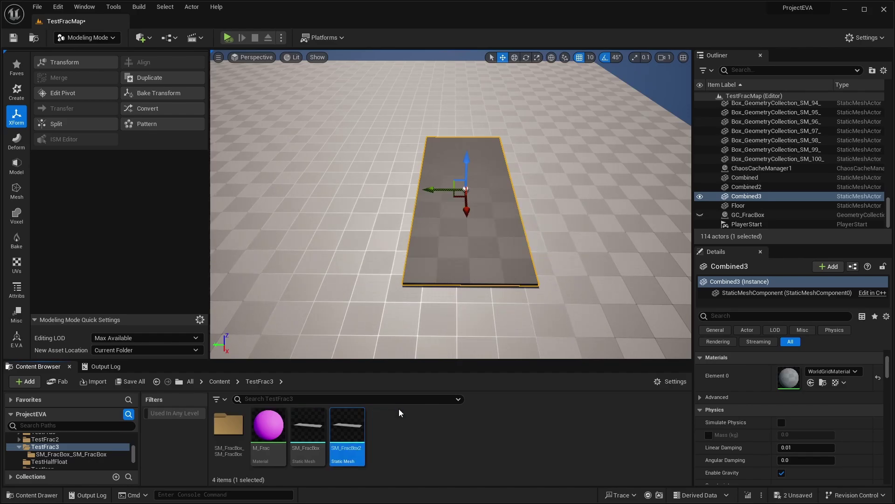
{"action": "mouse_move", "coordinate": [297, 217]}
{"action": "right_mouse_down"}
{"action": "mouse_move", "coordinate": [310, 208]}
{"action": "mouse_move", "coordinate": [300, 220]}
{"action": "right_mouse_up"}
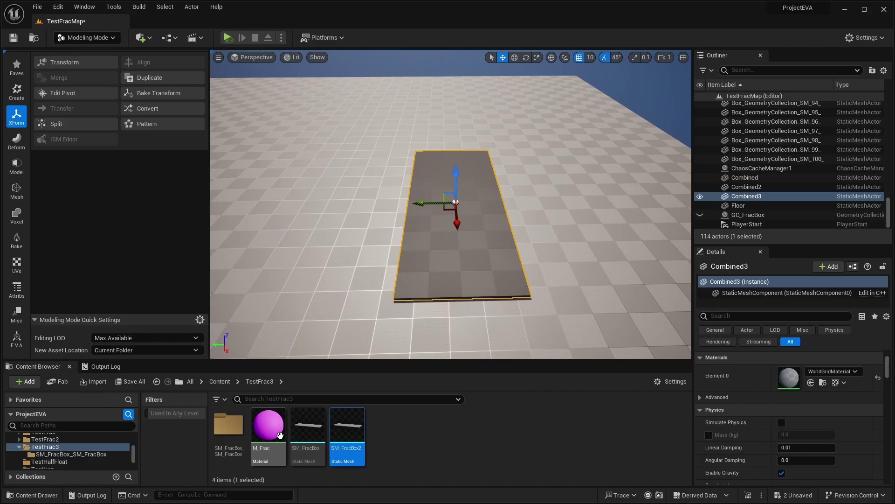
Open the M_Frac material, examine its Use Material Attributes setting and Material Attribute Layers node, and close it.
{"action": "mouse_move", "coordinate": [272, 425]}
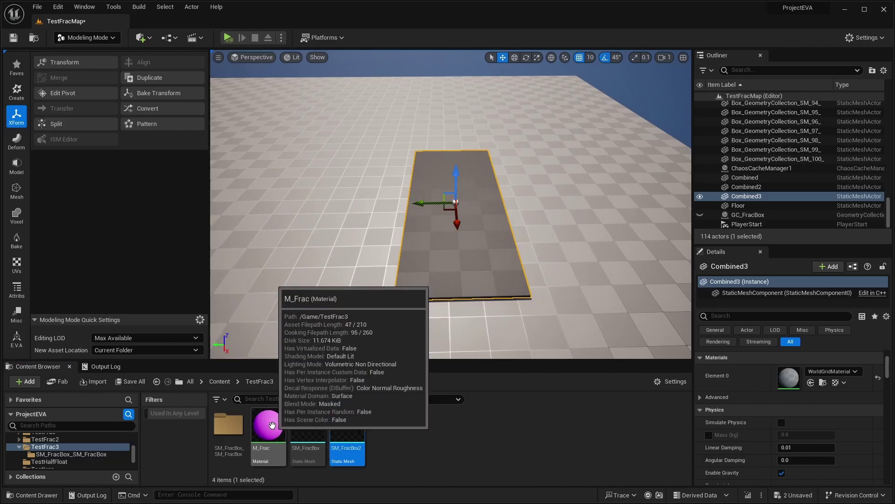
{"action": "double_click", "coordinate": [272, 425]}
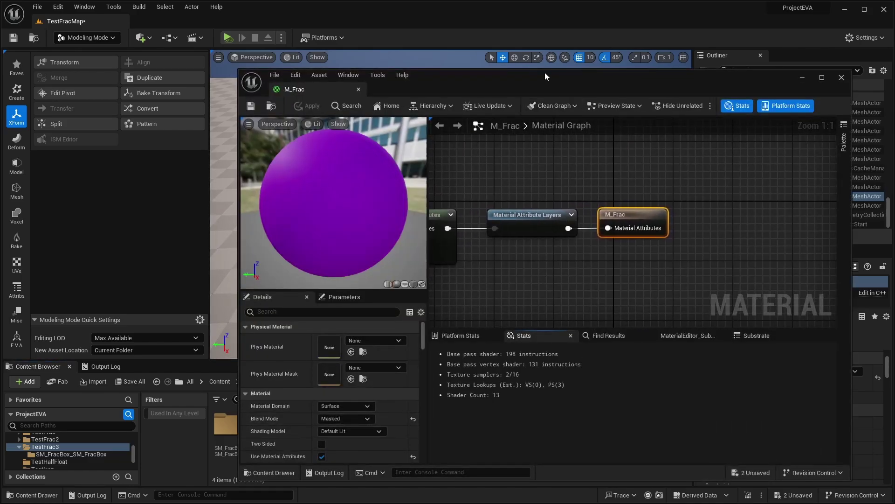
{"action": "left_click_drag", "start_coordinate": [544, 76], "coordinate": [471, 0]}
{"action": "right_click_drag", "start_coordinate": [466, 202], "coordinate": [639, 218]}
{"action": "left_click_drag", "start_coordinate": [630, 112], "coordinate": [677, 206]}
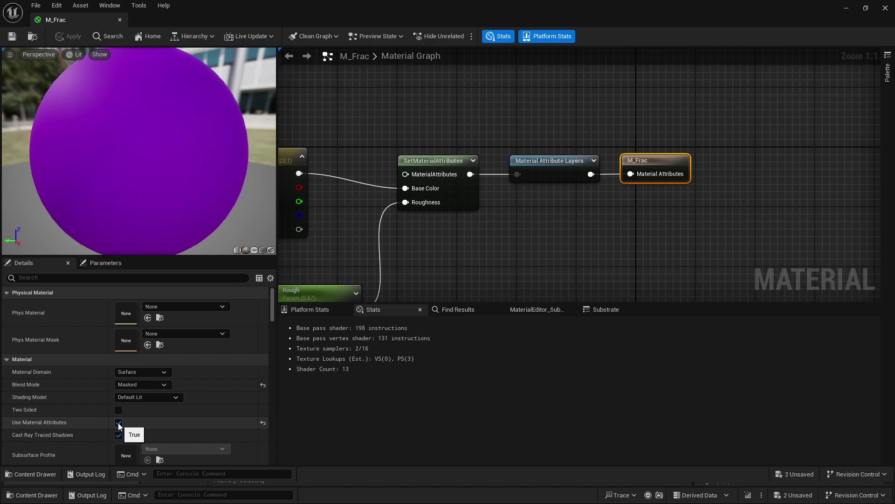
{"action": "left_click_drag", "start_coordinate": [551, 111], "coordinate": [564, 216]}
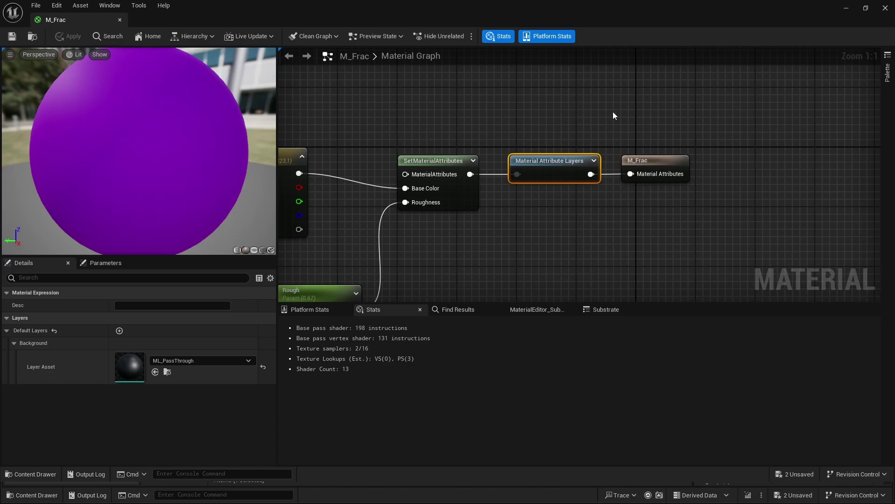
{"action": "left_click_drag", "start_coordinate": [541, 108], "coordinate": [566, 210]}
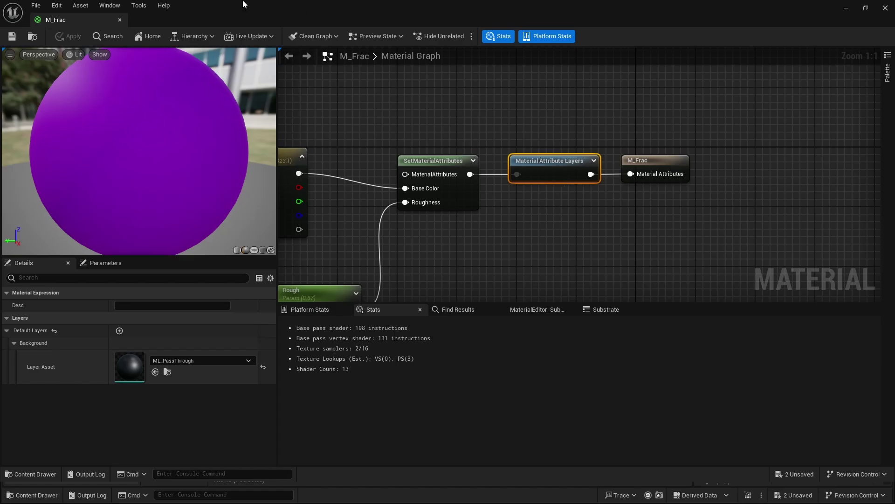
{"action": "left_click", "coordinate": [120, 20]}
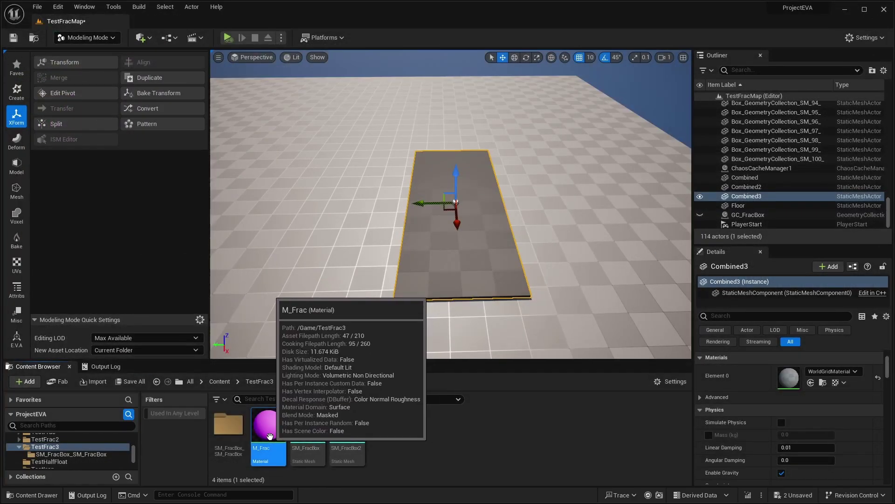
Apply the M_Frac material to the merged mesh and raise the mesh above the floor.
{"action": "left_click_drag", "start_coordinate": [285, 449], "coordinate": [436, 265]}
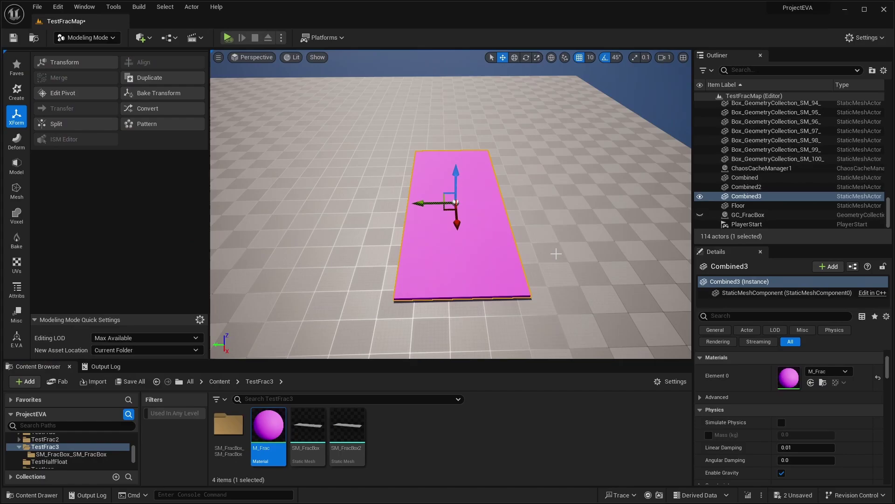
{"action": "mouse_move", "coordinate": [556, 254]}
{"action": "right_mouse_down"}
{"action": "mouse_move", "coordinate": [569, 279]}
{"action": "mouse_move", "coordinate": [557, 261]}
{"action": "right_mouse_up"}
{"action": "key", "text": "w"}
{"action": "left_click_drag", "start_coordinate": [450, 162], "coordinate": [447, 135]}
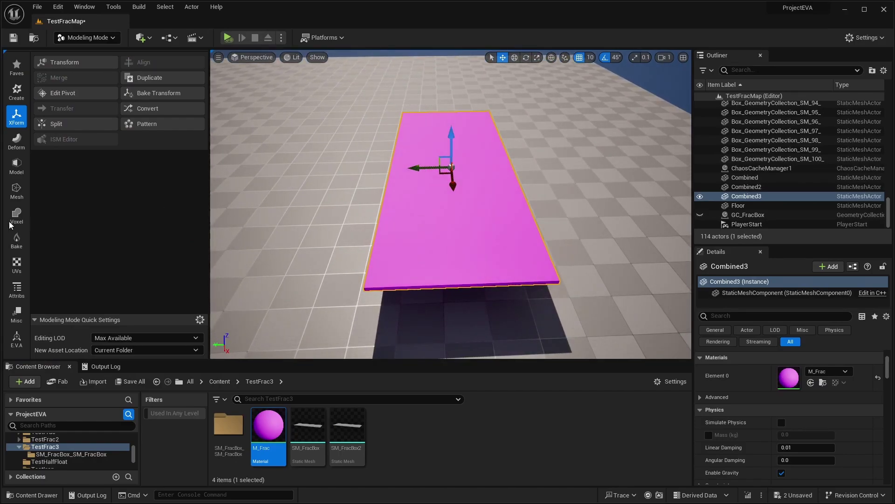
Start the EVA Pivot Painter 2 tool on the merged mesh, dismiss the UV channel notice, and inspect the pieces' pivots.
{"action": "left_click", "coordinate": [16, 344]}
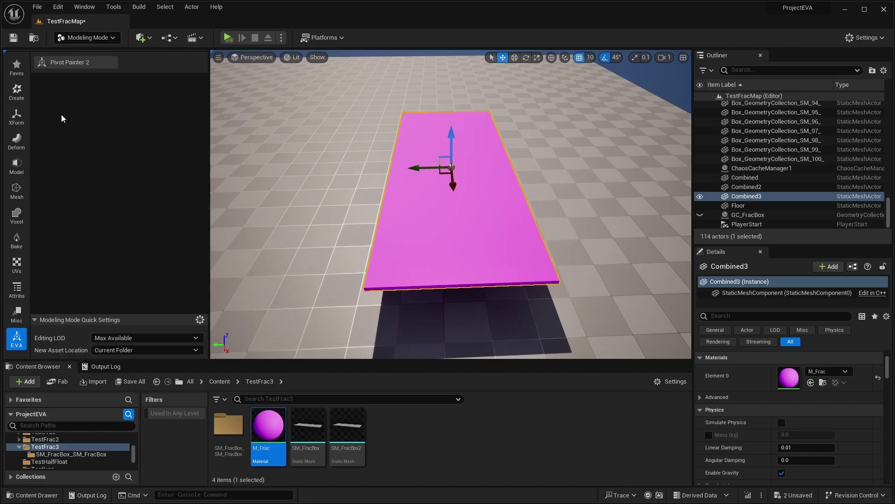
{"action": "left_click", "coordinate": [78, 63]}
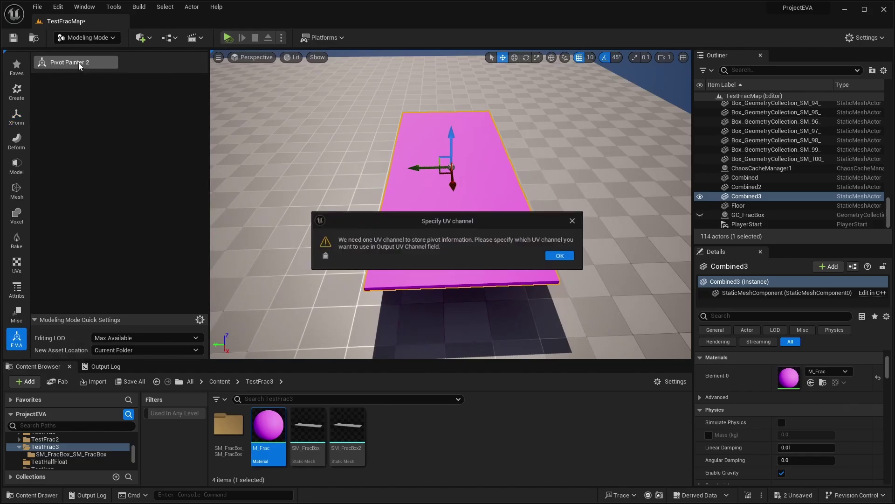
{"action": "left_click", "coordinate": [561, 256]}
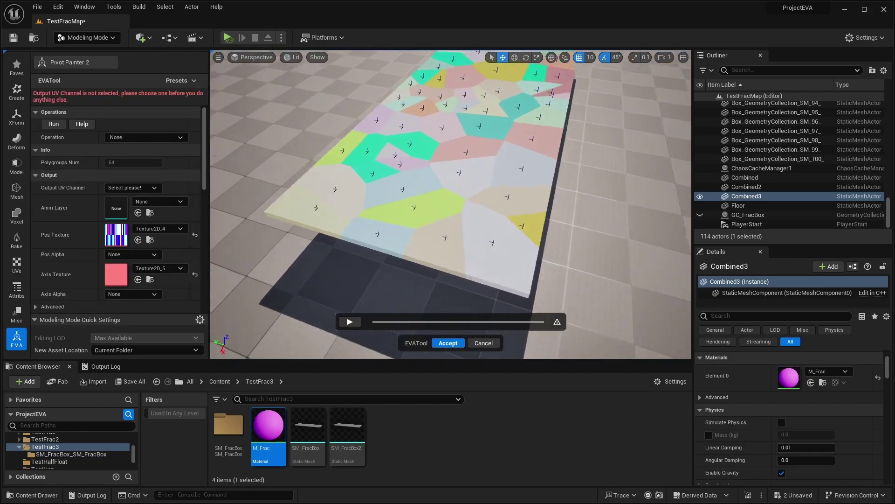
{"action": "left_click_drag", "start_coordinate": [460, 235], "coordinate": [443, 229], "text": "alt"}
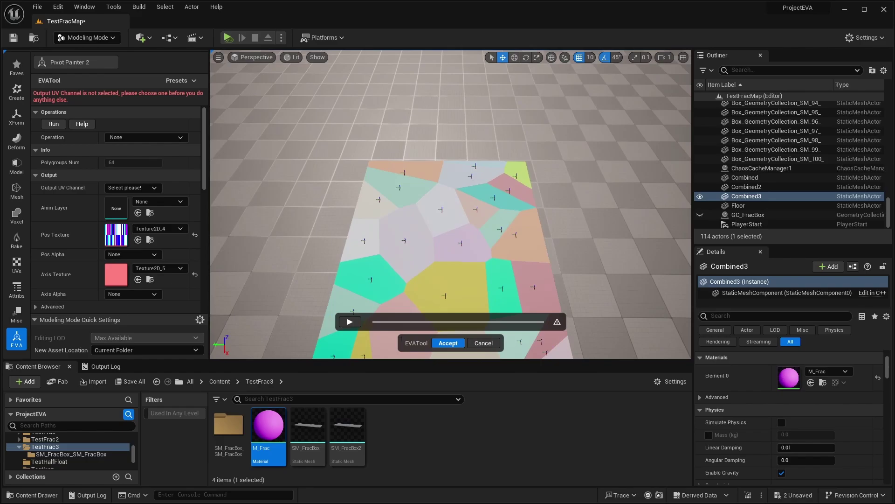
{"action": "right_click_drag", "start_coordinate": [443, 228], "coordinate": [443, 266]}
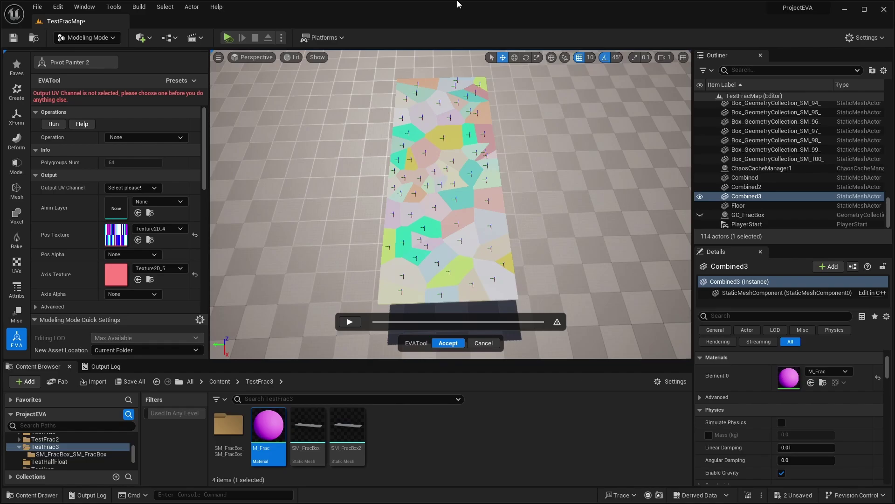
Create a new UV channel and use it as the output UV channel, UV Channel 1.
{"action": "left_click", "coordinate": [155, 188]}
{"action": "left_click", "coordinate": [130, 207]}
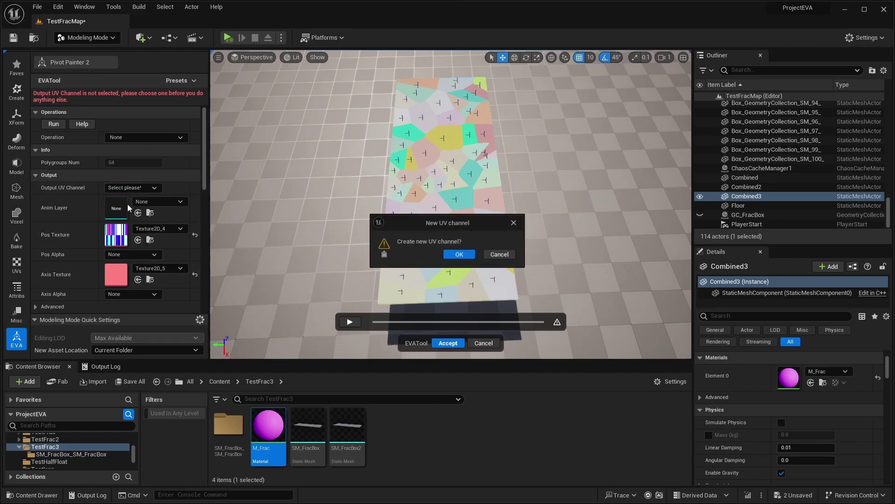
{"action": "left_click", "coordinate": [458, 255]}
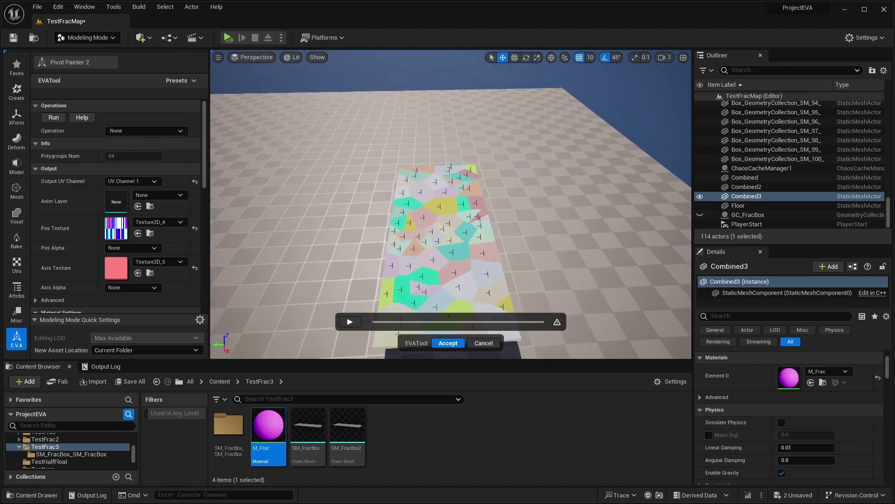
Assign the DA_Assembly data asset as the anim layer in the tool's material settings.
{"action": "scroll", "coordinate": [105, 260], "scroll_direction": "down", "scroll_amount": 3}
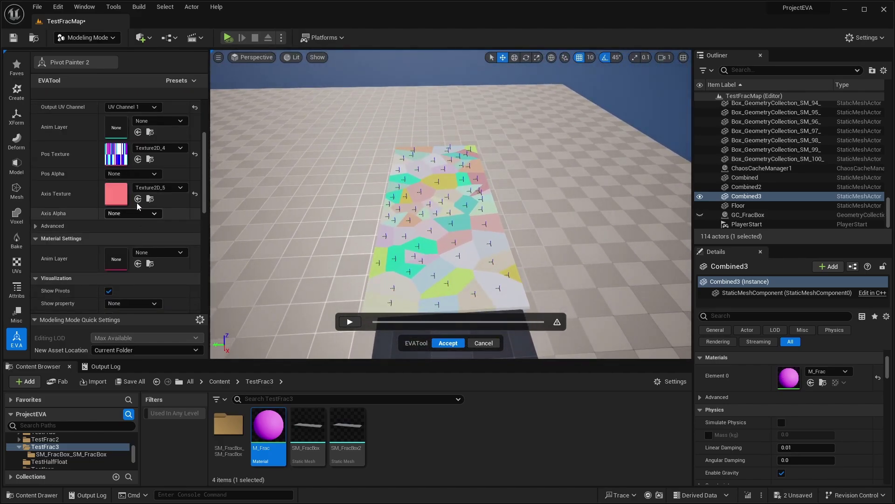
{"action": "left_click", "coordinate": [156, 251]}
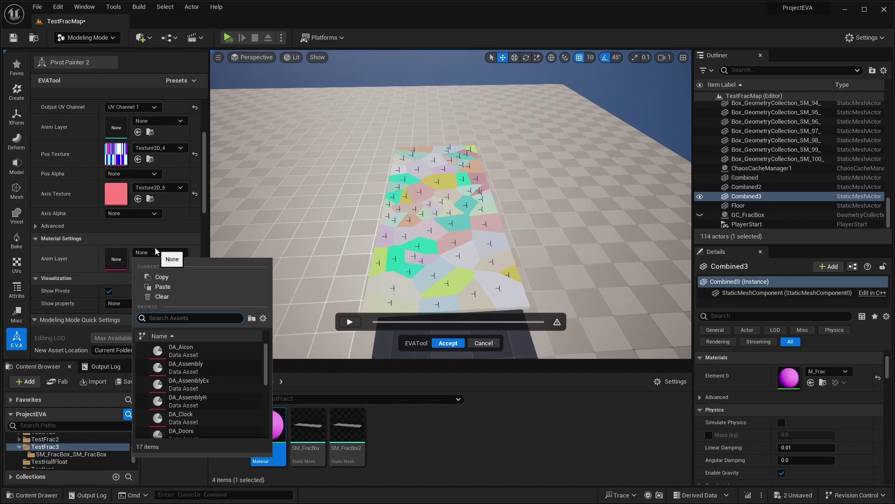
{"action": "left_click", "coordinate": [209, 366]}
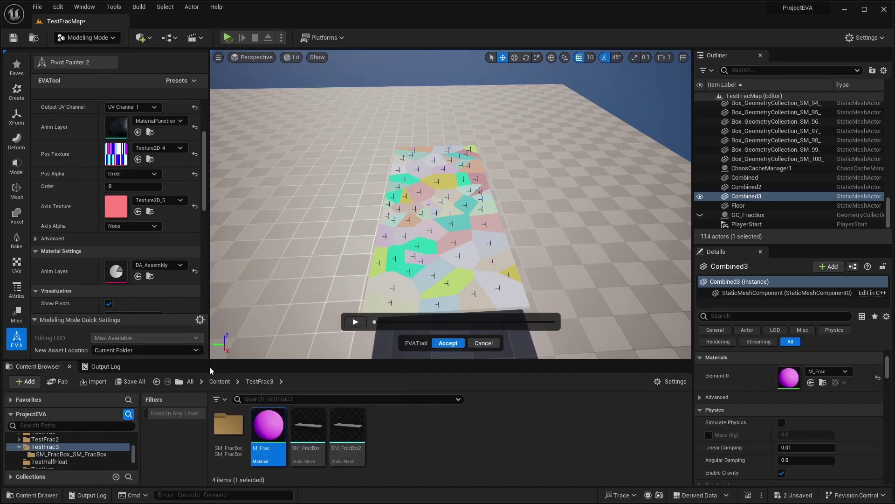
Preview the assembly animation by scrubbing and playing it, stop playback, and inspect the pieces' pivots.
{"action": "left_click", "coordinate": [375, 325]}
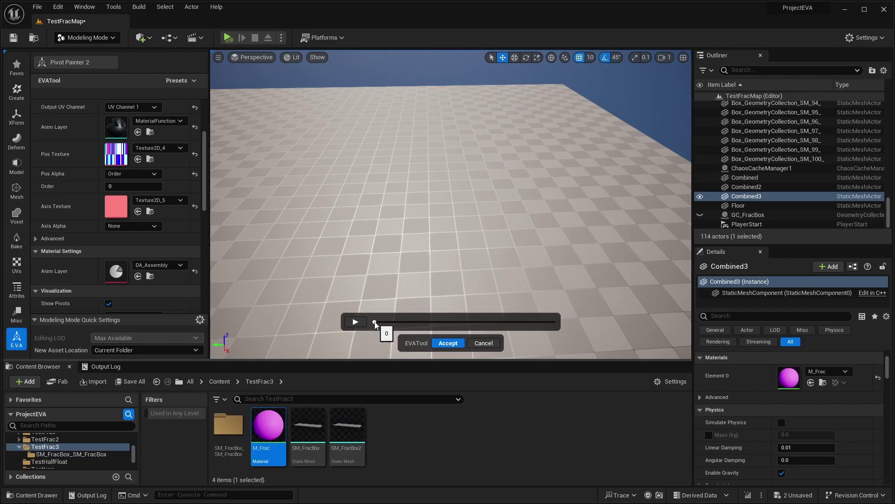
{"action": "left_click_drag", "start_coordinate": [375, 324], "coordinate": [494, 328]}
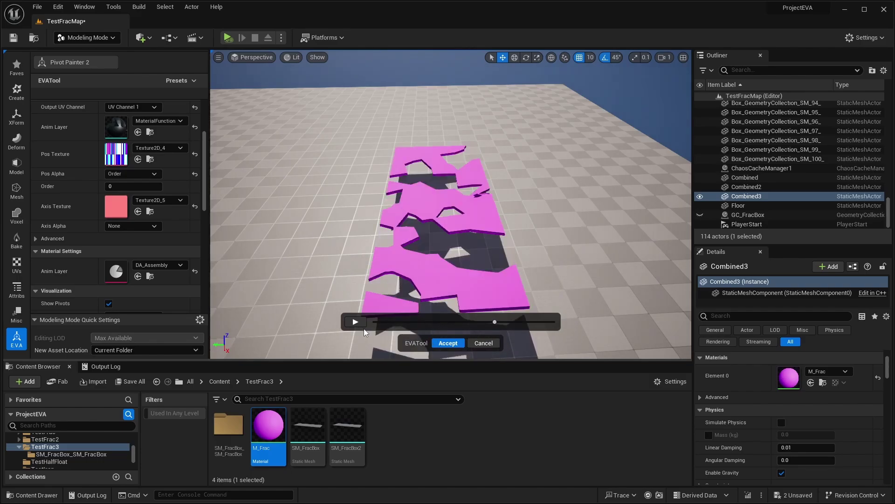
{"action": "left_click", "coordinate": [355, 322]}
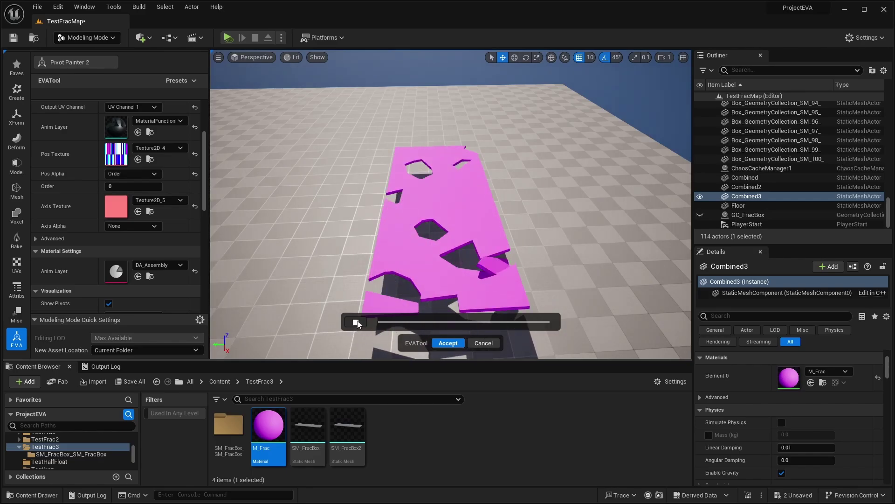
{"action": "left_click", "coordinate": [355, 322]}
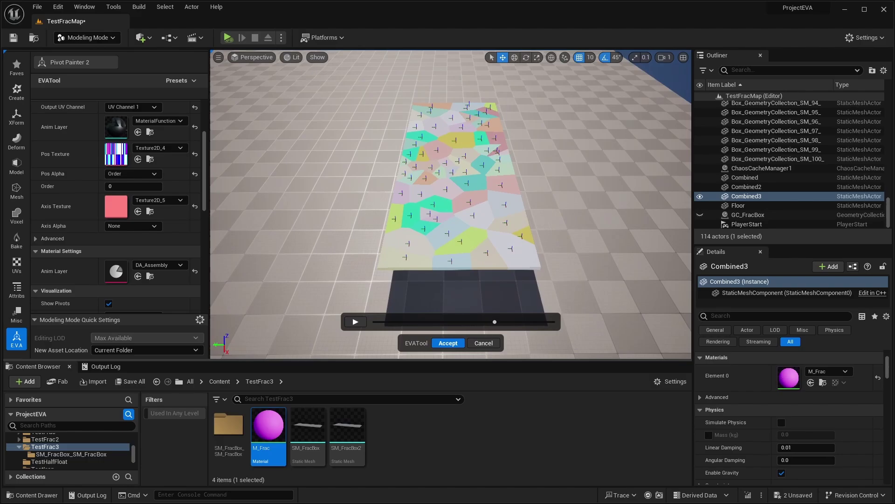
{"action": "right_click_drag", "start_coordinate": [450, 204], "coordinate": [454, 219]}
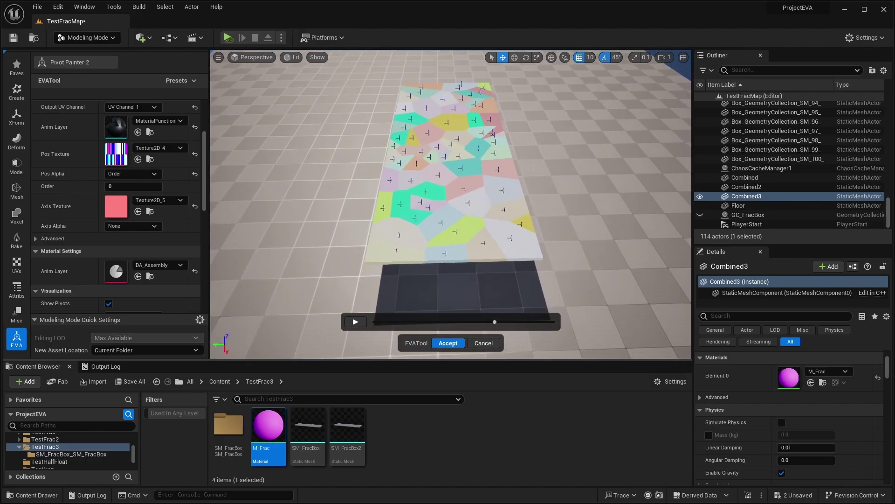
{"action": "right_click_drag", "start_coordinate": [454, 218], "coordinate": [354, 166]}
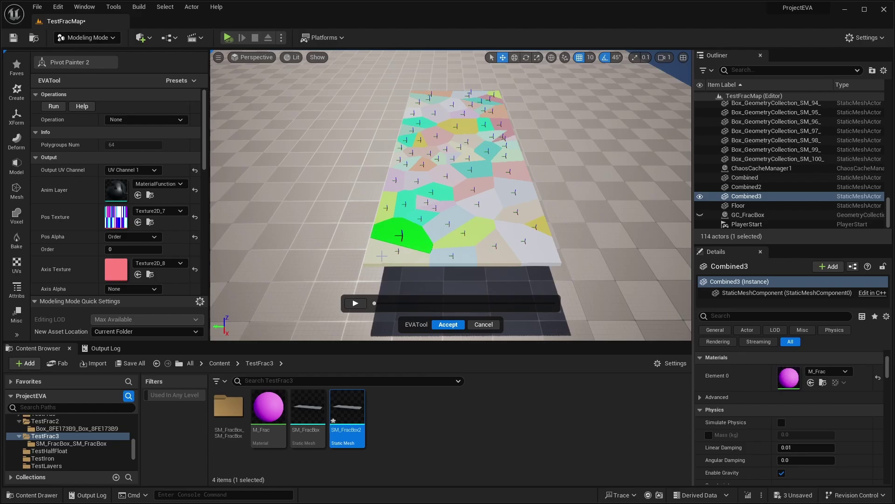
{"action": "mouse_move", "coordinate": [375, 303]}
{"action": "left_mouse_down"}
{"action": "mouse_move", "coordinate": [536, 303]}
{"action": "mouse_move", "coordinate": [374, 303]}
{"action": "left_mouse_up"}
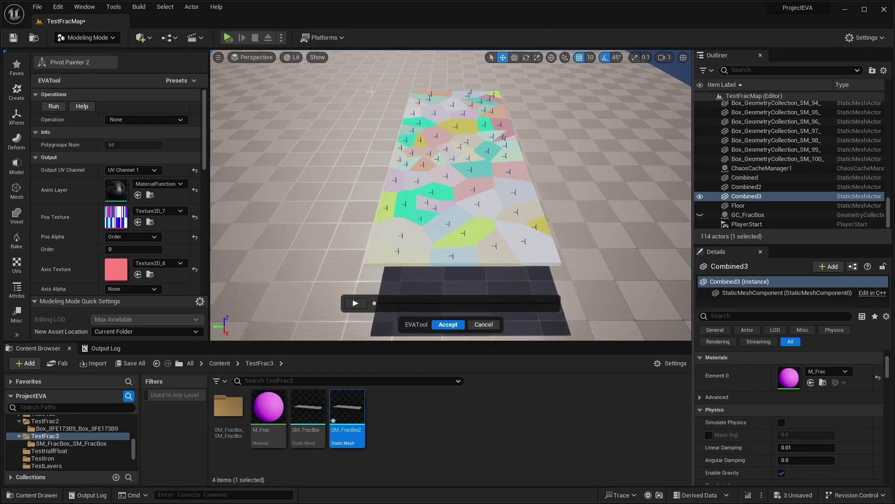
Select all the pieces and run the [Pivot]Geo Order operation by Bounds X Min, ascending, with Reset enabled from 0.
{"action": "left_click_drag", "start_coordinate": [375, 73], "coordinate": [586, 279]}
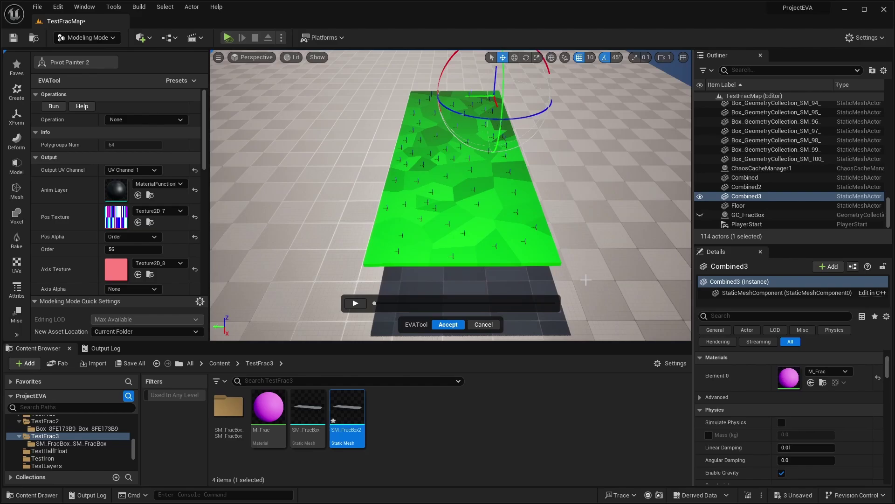
{"action": "left_click", "coordinate": [142, 120]}
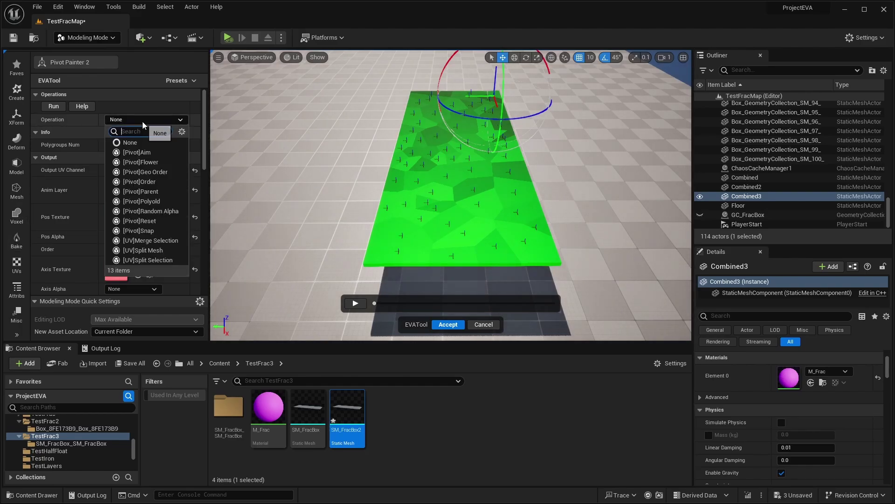
{"action": "left_click", "coordinate": [162, 172]}
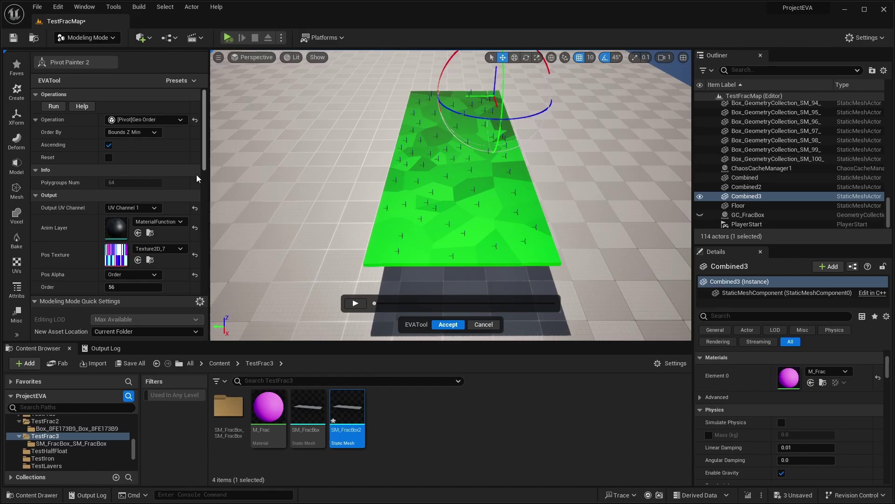
{"action": "left_click", "coordinate": [137, 134]}
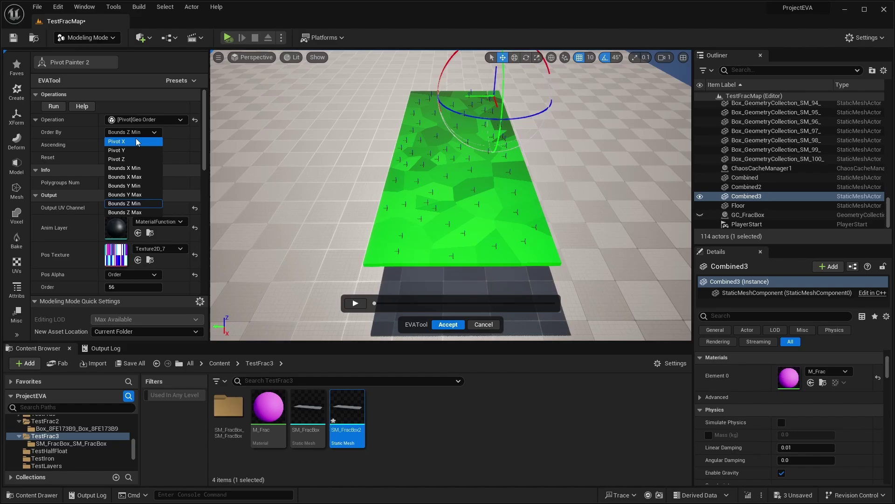
{"action": "left_click", "coordinate": [143, 168]}
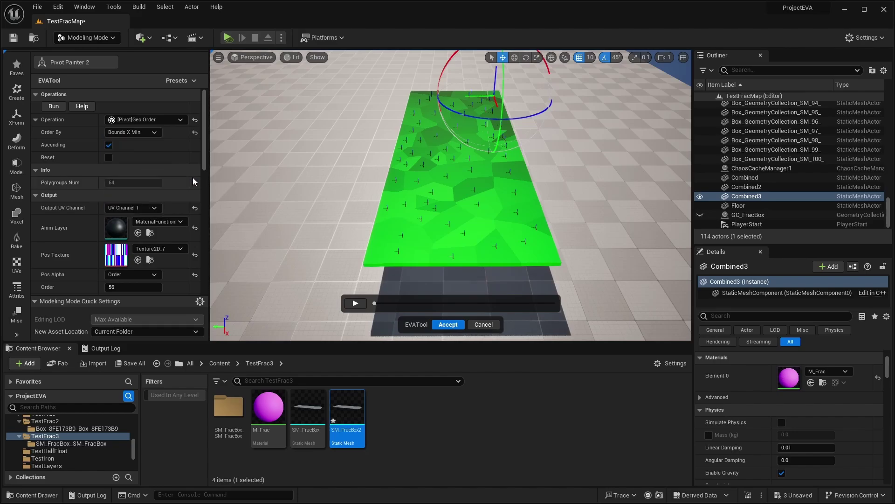
{"action": "left_click", "coordinate": [109, 157]}
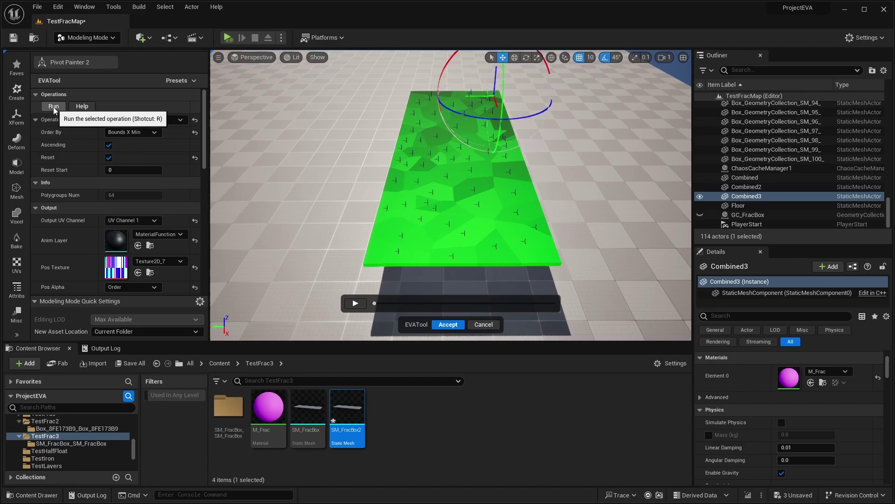
Show the Order property for all pieces and preview the assembly animation in the new order.
{"action": "scroll", "coordinate": [158, 245], "scroll_direction": "down", "scroll_amount": 5}
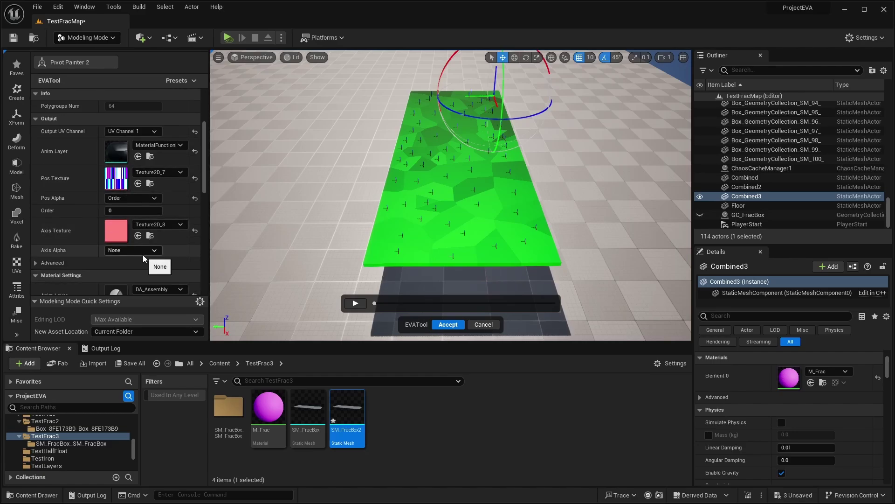
{"action": "left_click", "coordinate": [132, 265]}
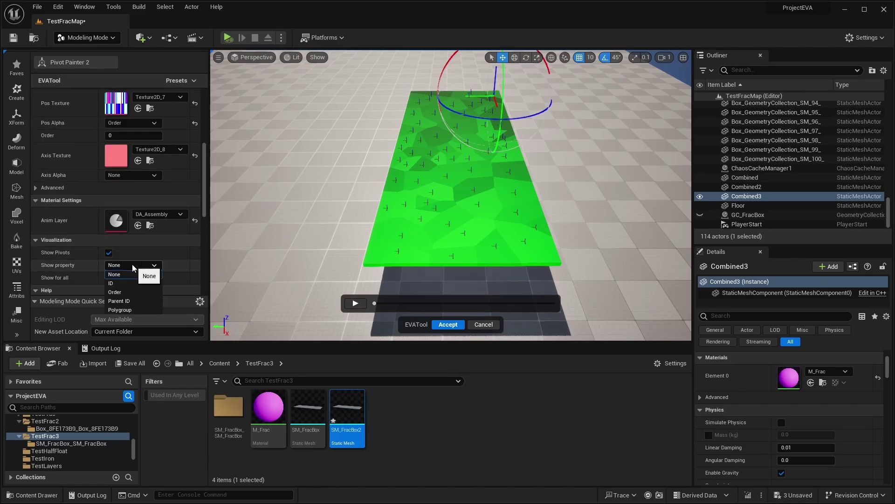
{"action": "left_click", "coordinate": [126, 294]}
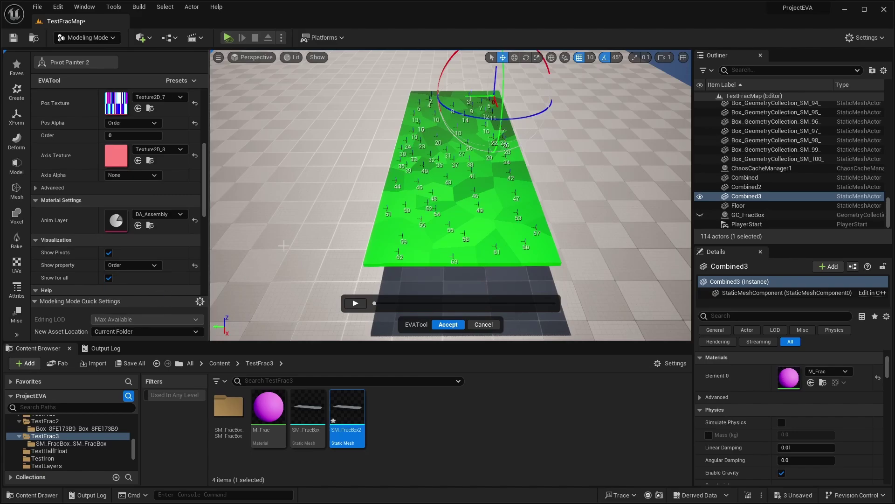
{"action": "left_click_drag", "start_coordinate": [280, 243], "coordinate": [139, 233], "text": "alt"}
{"action": "right_click_drag", "start_coordinate": [450, 194], "coordinate": [467, 142]}
{"action": "left_click", "coordinate": [355, 304]}
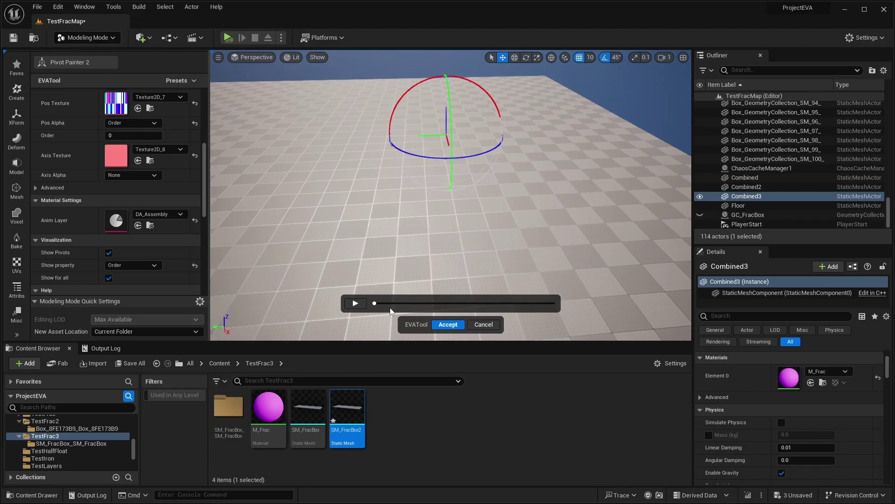
{"action": "mouse_move", "coordinate": [374, 306]}
{"action": "left_mouse_down"}
{"action": "mouse_move", "coordinate": [537, 306]}
{"action": "mouse_move", "coordinate": [375, 303]}
{"action": "left_mouse_up"}
Open the tool's generated anim layer instance, override Maximum Number Of Rotations with 0, and scrub the animation preview.
{"action": "scroll", "coordinate": [136, 276], "scroll_direction": "up", "scroll_amount": 3}
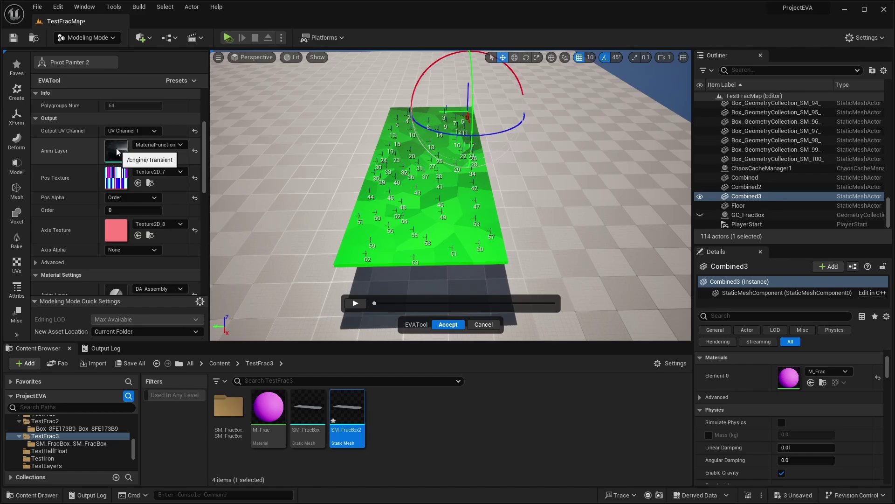
{"action": "left_click_drag", "start_coordinate": [894, 140], "coordinate": [611, 58]}
{"action": "left_click", "coordinate": [374, 304]}
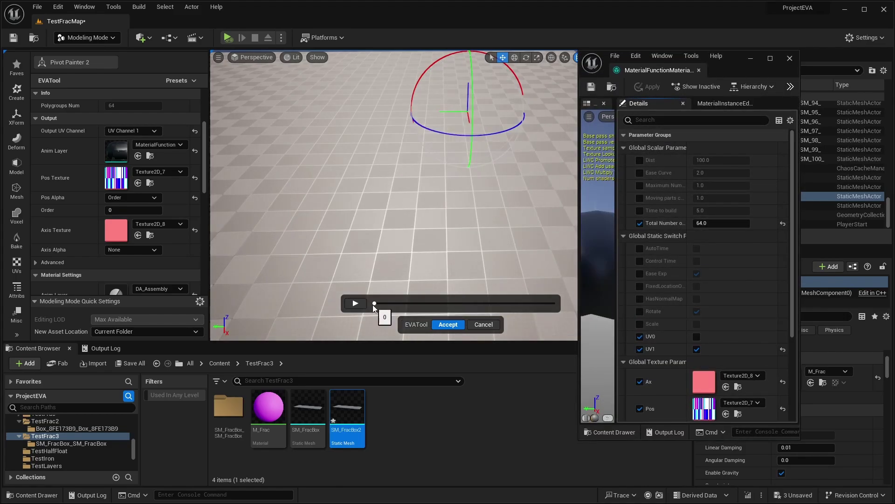
{"action": "left_click_drag", "start_coordinate": [377, 303], "coordinate": [412, 303]}
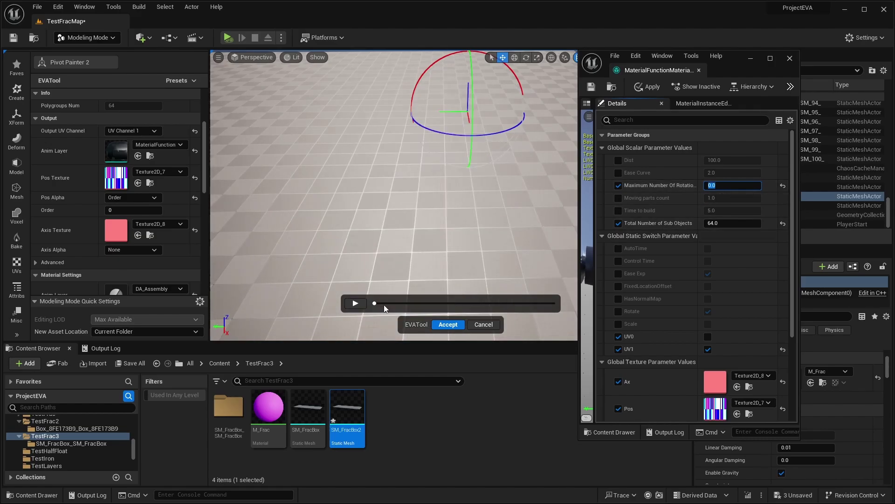
{"action": "mouse_move", "coordinate": [374, 305]}
{"action": "left_mouse_down"}
{"action": "mouse_move", "coordinate": [484, 304]}
{"action": "mouse_move", "coordinate": [365, 313]}
{"action": "left_mouse_up"}
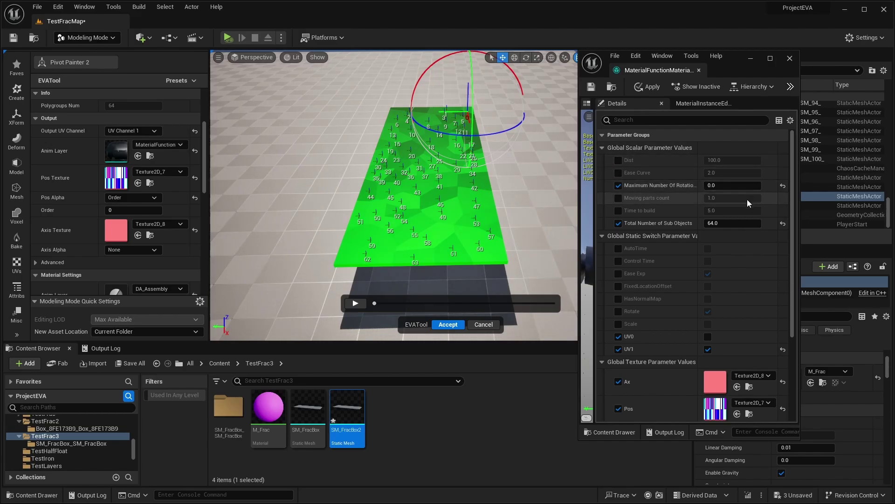
Override Moving parts count with 64 and Time to build with 2 in the anim layer instance, and apply the changes.
{"action": "left_click", "coordinate": [619, 198]}
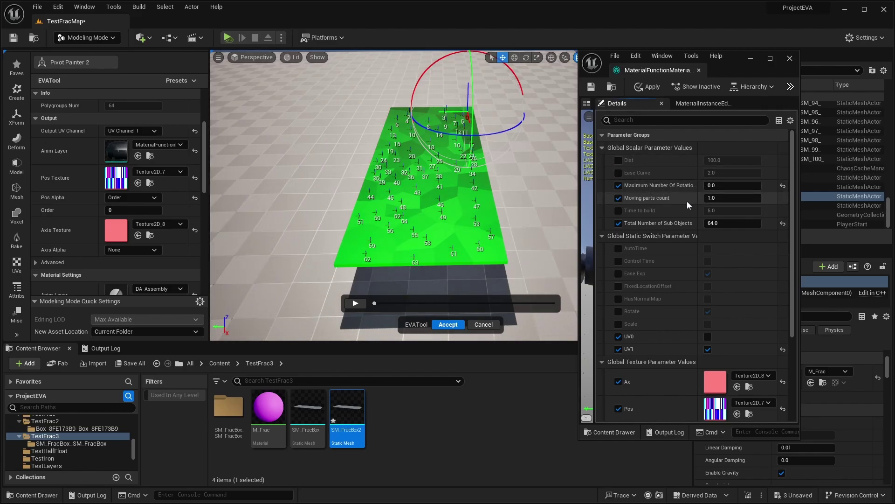
{"action": "left_click", "coordinate": [726, 199]}
{"action": "type", "text": "100"}
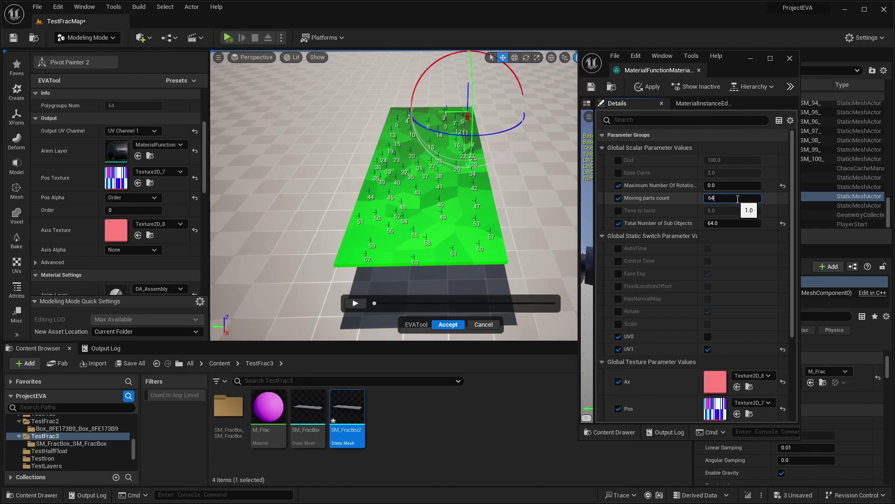
{"action": "left_click", "coordinate": [619, 211]}
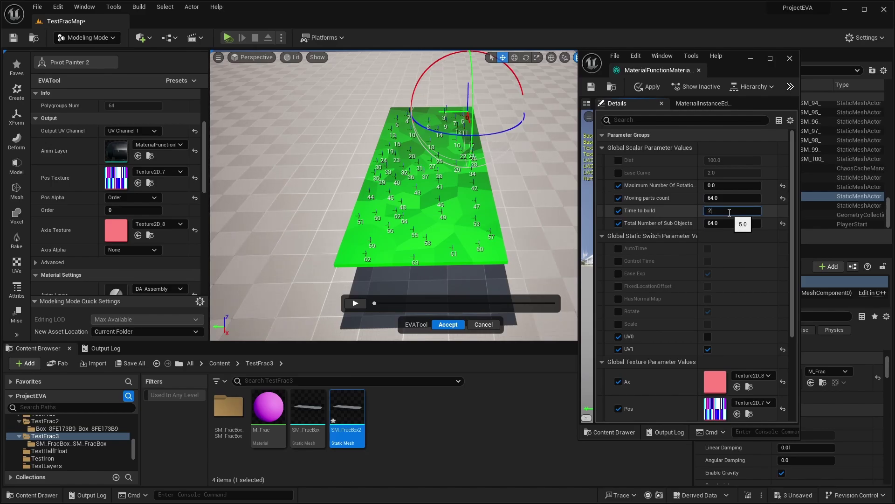
{"action": "key", "text": "Return"}
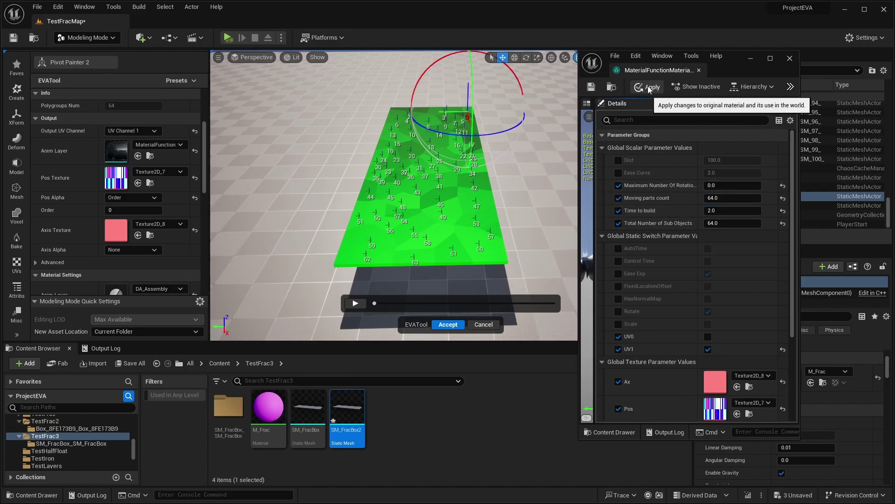
{"action": "left_click", "coordinate": [647, 86]}
Scrub and play the assembly animation, examining the moving pieces from several angles.
{"action": "left_click_drag", "start_coordinate": [375, 303], "coordinate": [417, 303]}
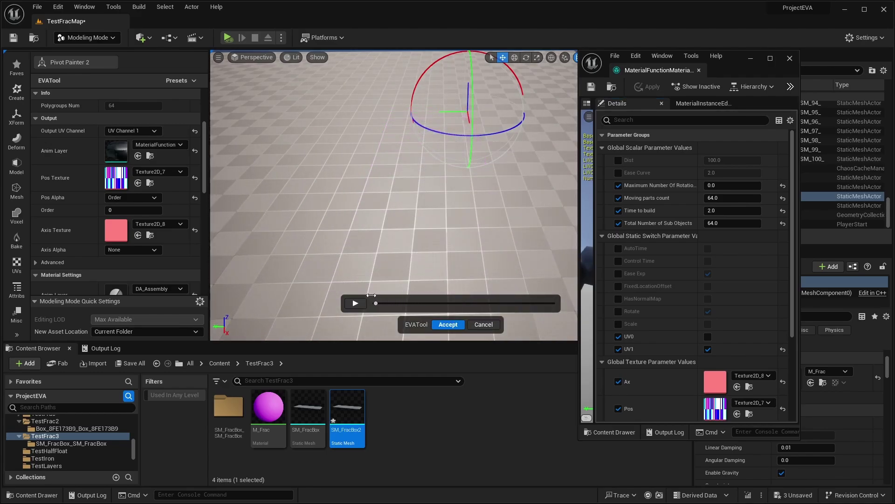
{"action": "left_click", "coordinate": [355, 304]}
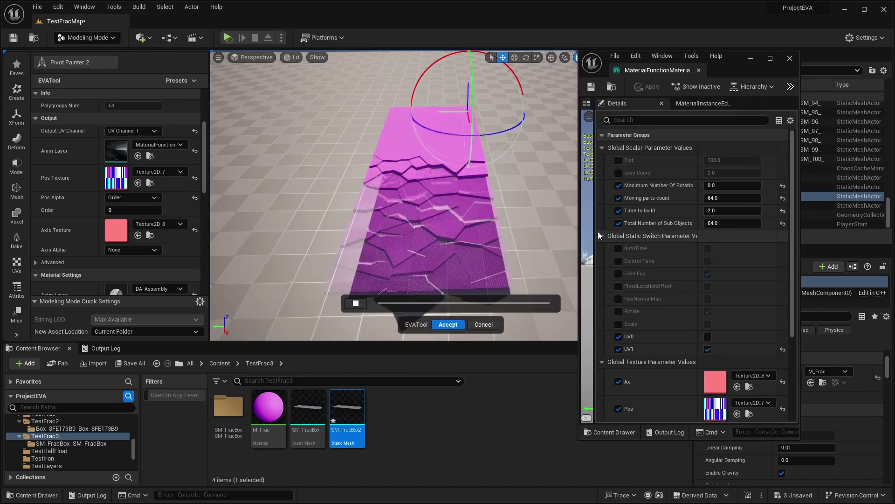
{"action": "left_click_drag", "start_coordinate": [532, 226], "coordinate": [576, 180], "text": "alt"}
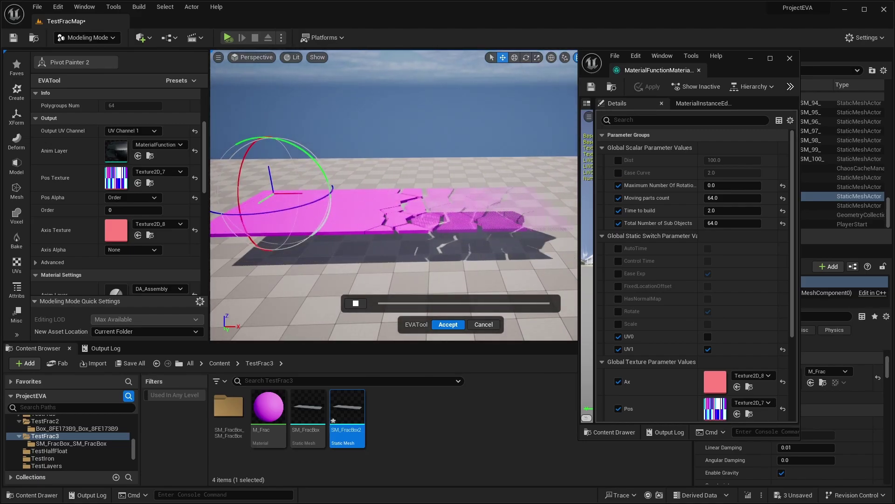
{"action": "right_click_drag", "start_coordinate": [536, 196], "coordinate": [264, 209]}
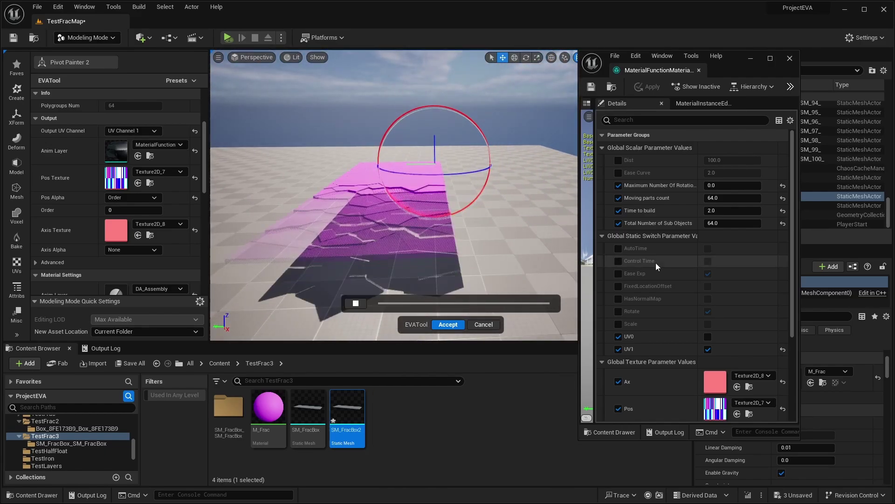
Override Ease Exp to off and Ease Bounce to on in the anim layer instance, apply the changes, and view the bounce animation.
{"action": "left_click", "coordinate": [618, 274]}
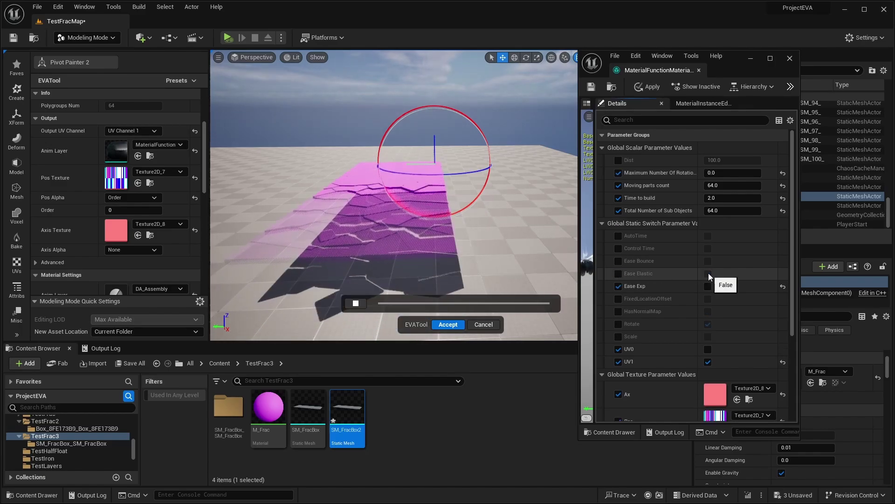
{"action": "left_click", "coordinate": [708, 274]}
{"action": "left_click", "coordinate": [618, 261]}
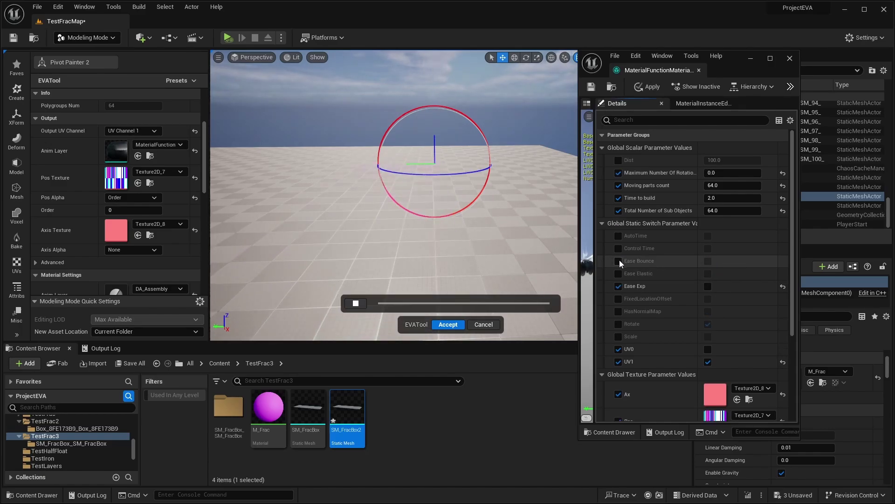
{"action": "left_click", "coordinate": [707, 261]}
{"action": "left_click", "coordinate": [651, 87]}
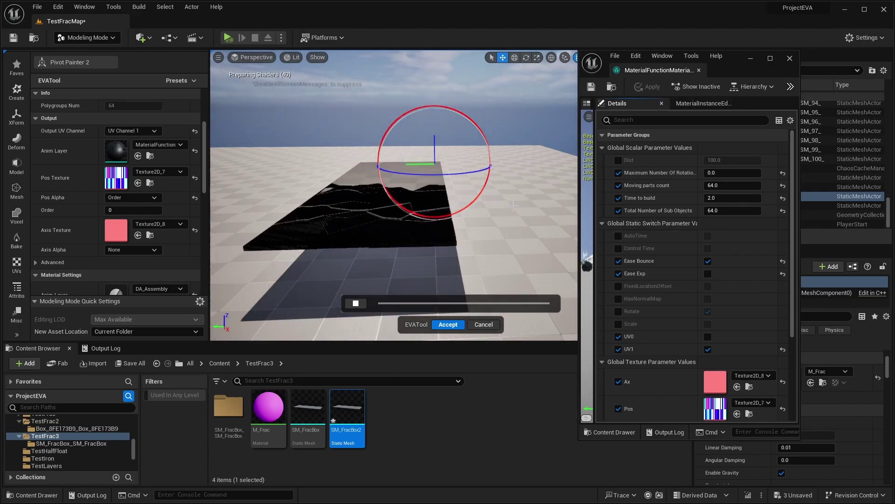
{"action": "right_click_drag", "start_coordinate": [514, 205], "coordinate": [515, 253]}
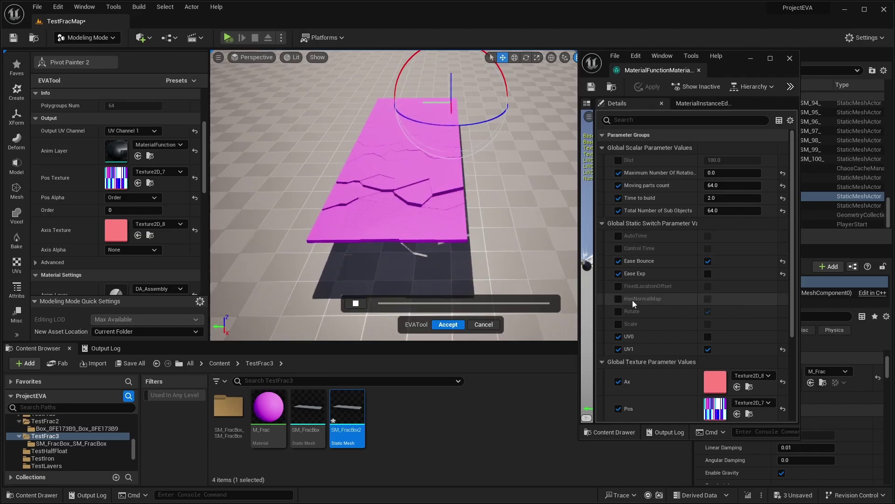
Enable FixedLocationOffset, override LocationOffset with R 200 and B -50 in the anim layer instance, and apply the changes.
{"action": "left_click", "coordinate": [619, 286]}
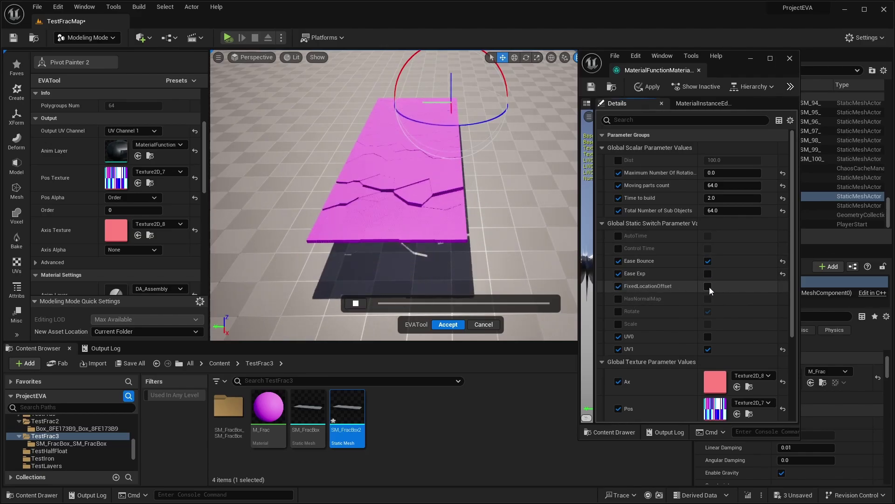
{"action": "left_click", "coordinate": [707, 287]}
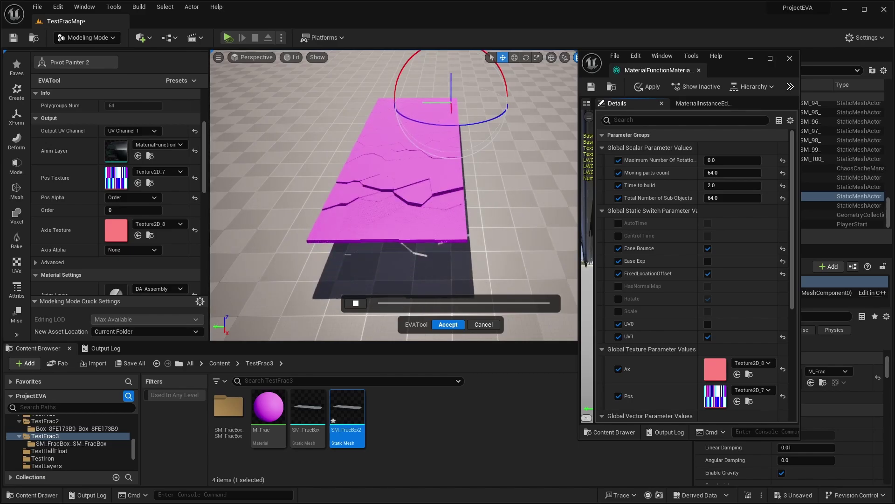
{"action": "scroll", "coordinate": [662, 326], "scroll_direction": "down", "scroll_amount": 3}
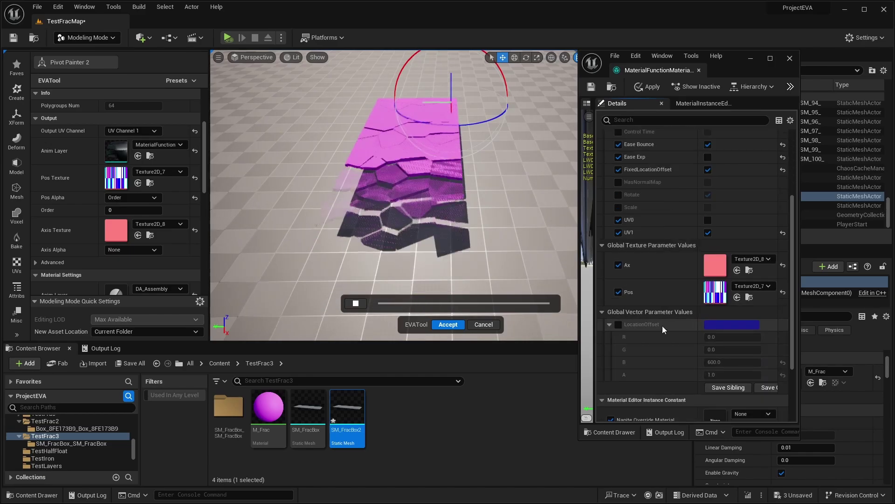
{"action": "left_click", "coordinate": [619, 325]}
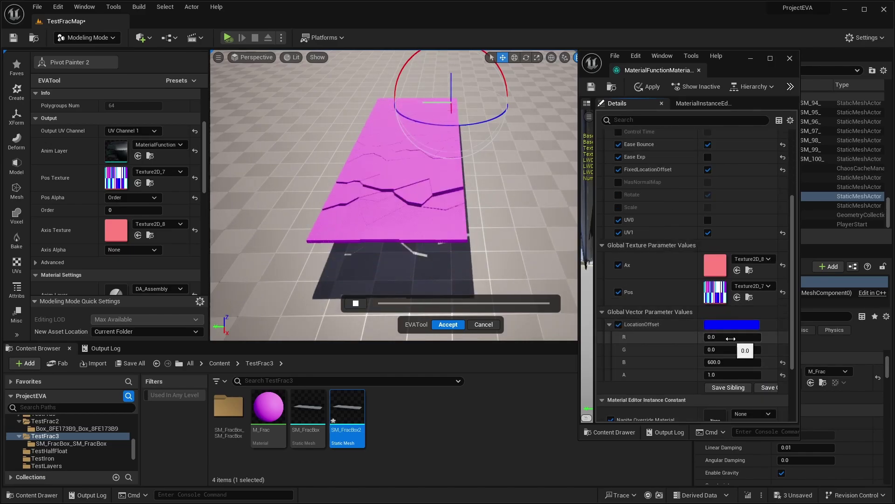
{"action": "left_click", "coordinate": [731, 337]}
{"action": "type", "text": "200"}
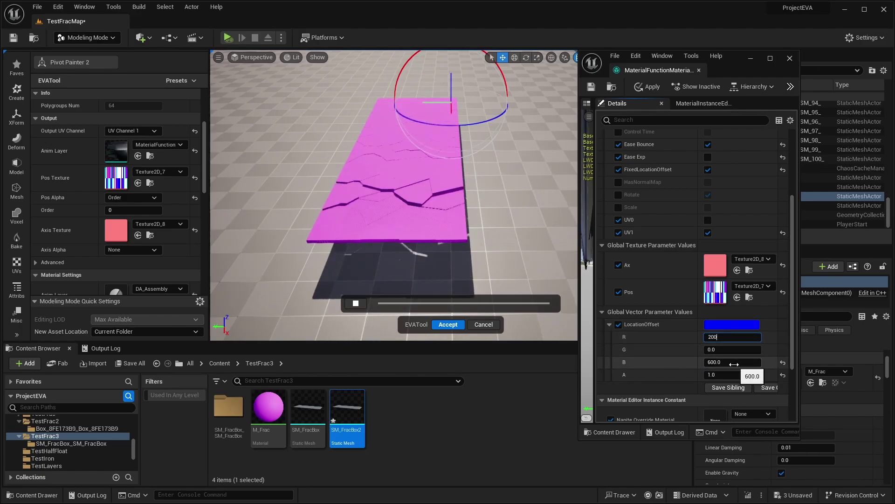
{"action": "left_click", "coordinate": [734, 363]}
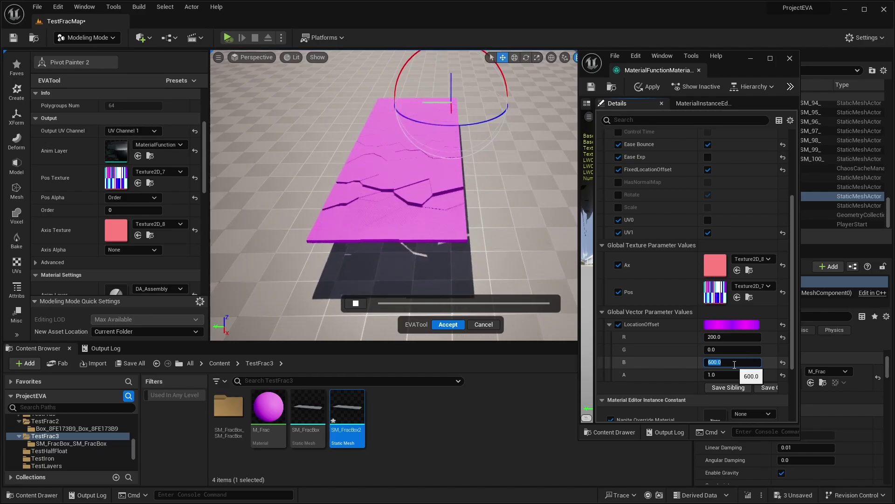
{"action": "type", "text": "-50"}
{"action": "key", "text": "Return"}
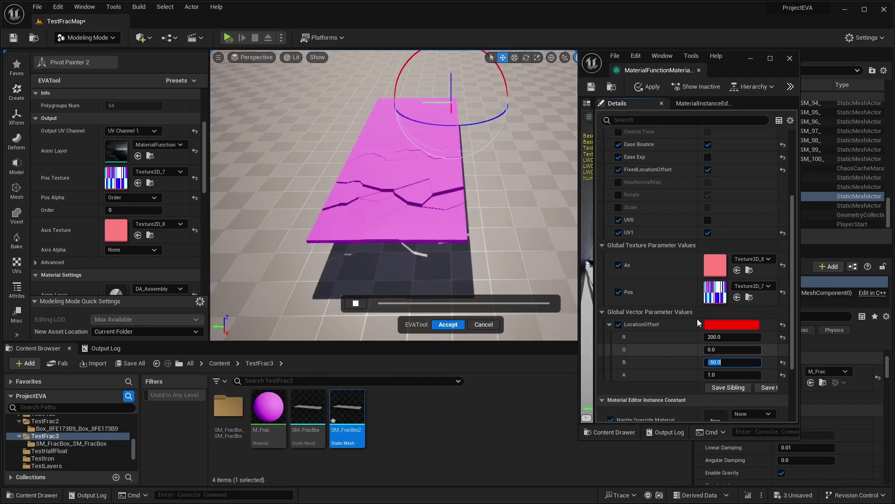
{"action": "left_click", "coordinate": [647, 87]}
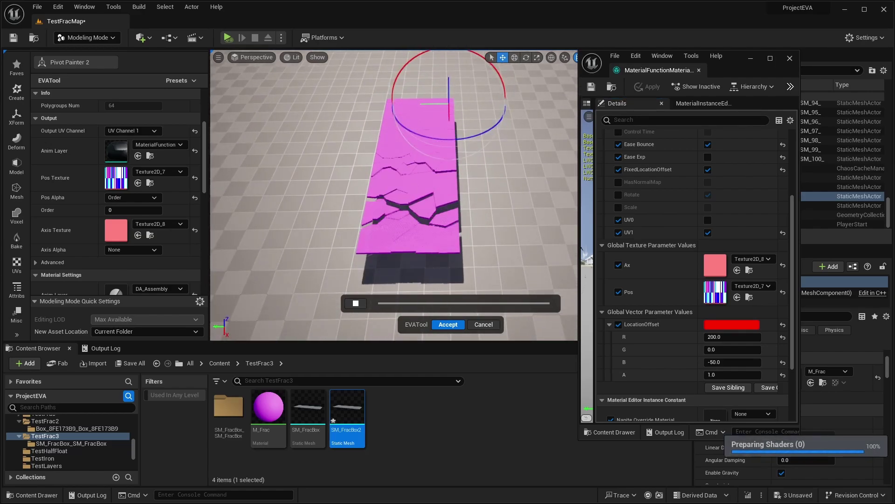
Inspect the offset animation, accept the Pivot Painter 2 result, and assign the MI_Frac material instance to the combined box.
{"action": "middle_click_drag", "start_coordinate": [394, 195], "coordinate": [357, 173]}
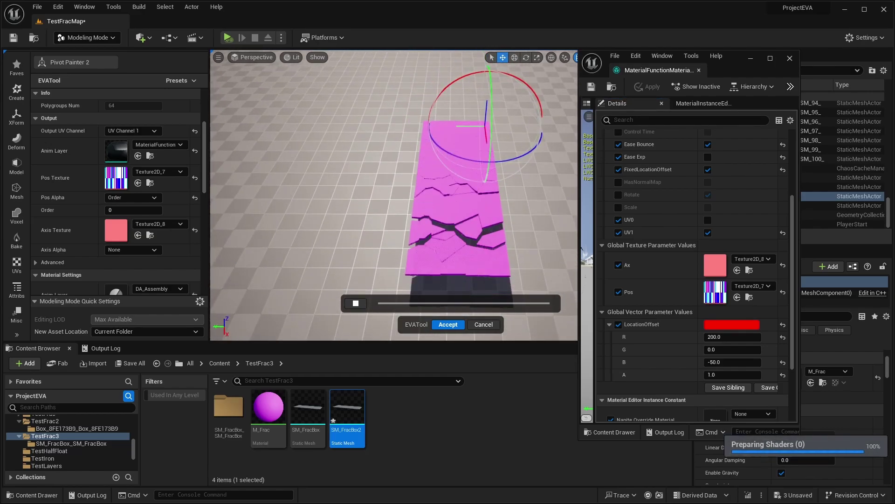
{"action": "right_click_drag", "start_coordinate": [394, 194], "coordinate": [266, 210]}
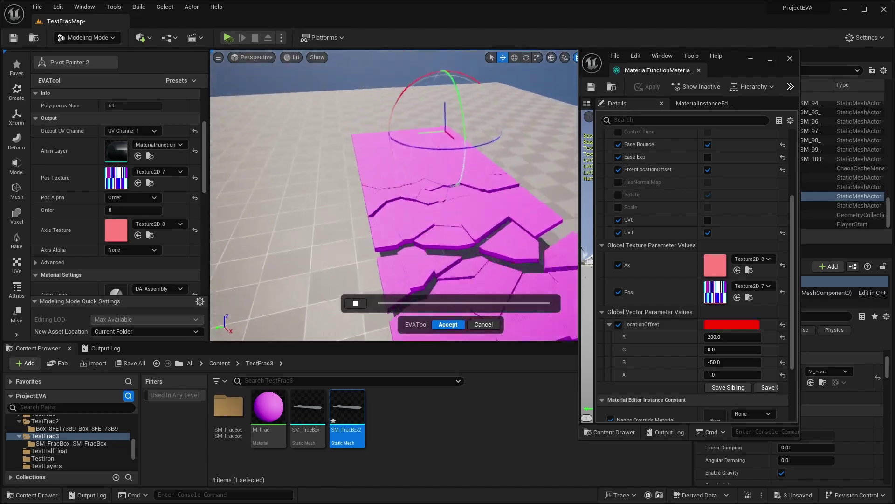
{"action": "left_click", "coordinate": [450, 324]}
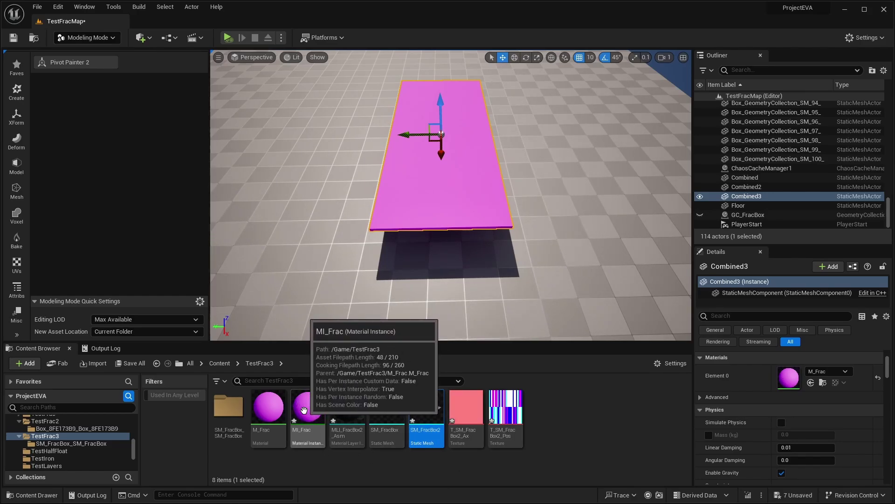
{"action": "left_click_drag", "start_coordinate": [306, 411], "coordinate": [436, 168]}
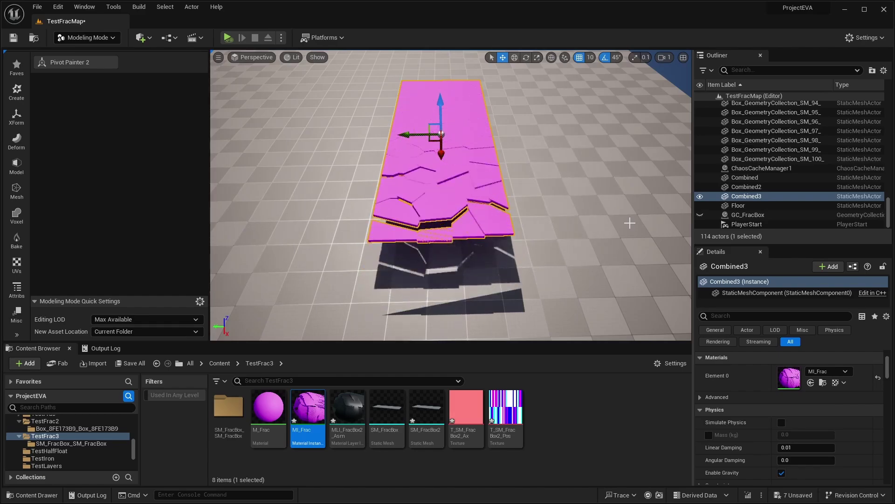
Examine the fractured pieces in the SM_FracBox_SM_FracBox folder, return to TestFrac3, and select that folder.
{"action": "left_click", "coordinate": [228, 412]}
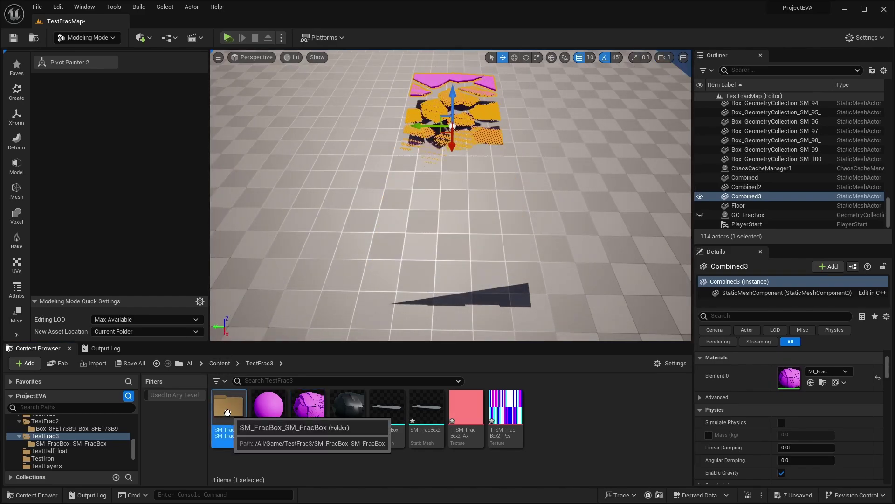
{"action": "double_click", "coordinate": [228, 412]}
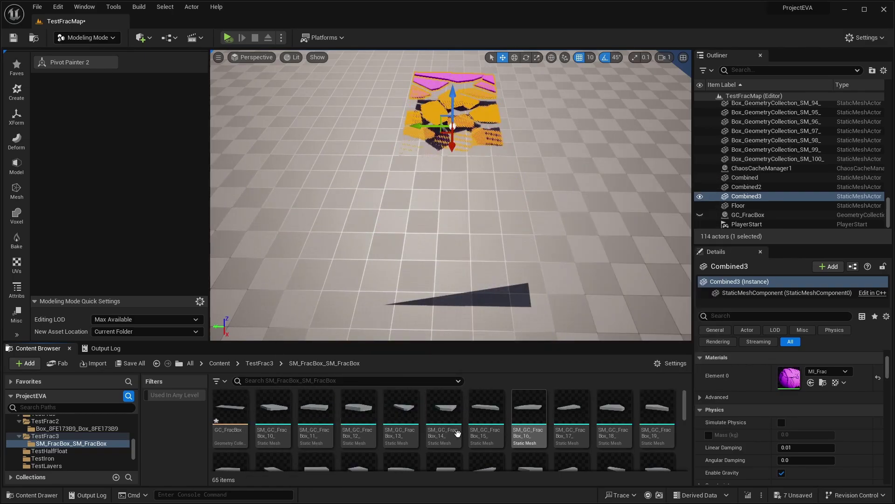
{"action": "left_click", "coordinate": [258, 364]}
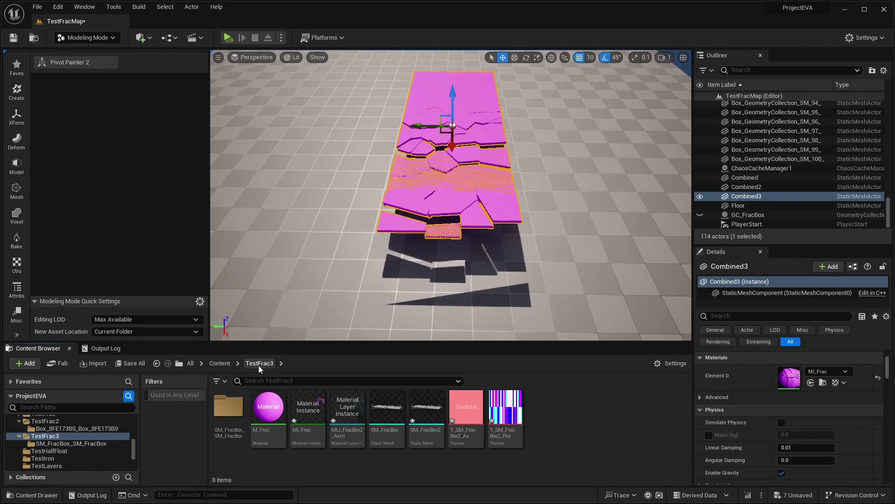
{"action": "left_click", "coordinate": [227, 411]}
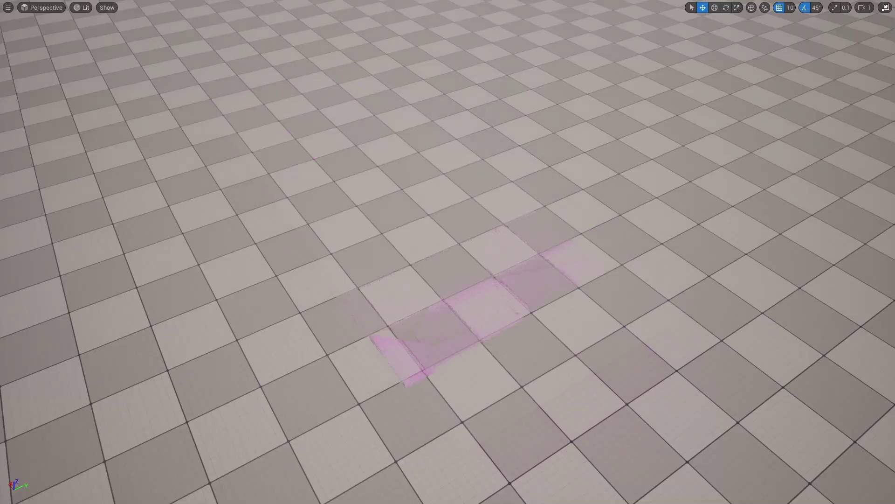